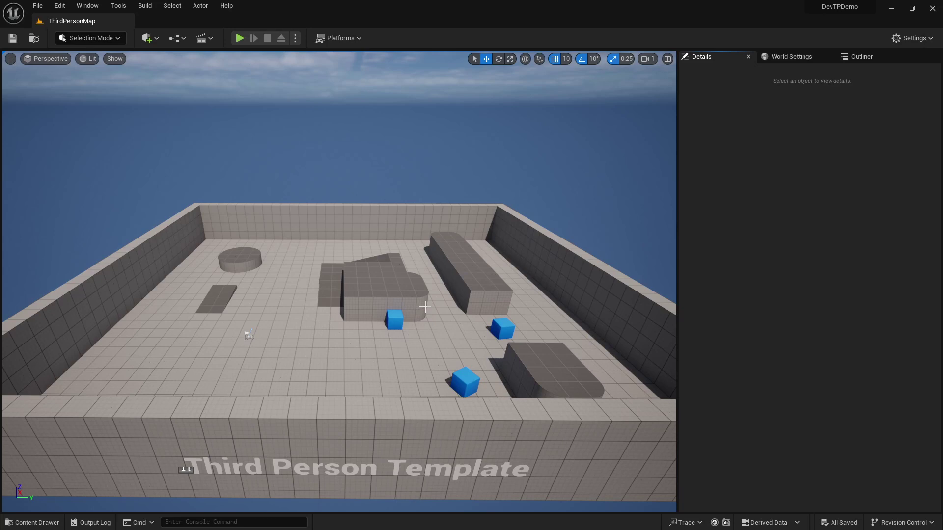
Examine the BP_DevTeleport_Component blueprint and its details in the Development_Teleport/Blueprints/DevTeleport folder
{"action": "left_click", "coordinate": [37, 522]}
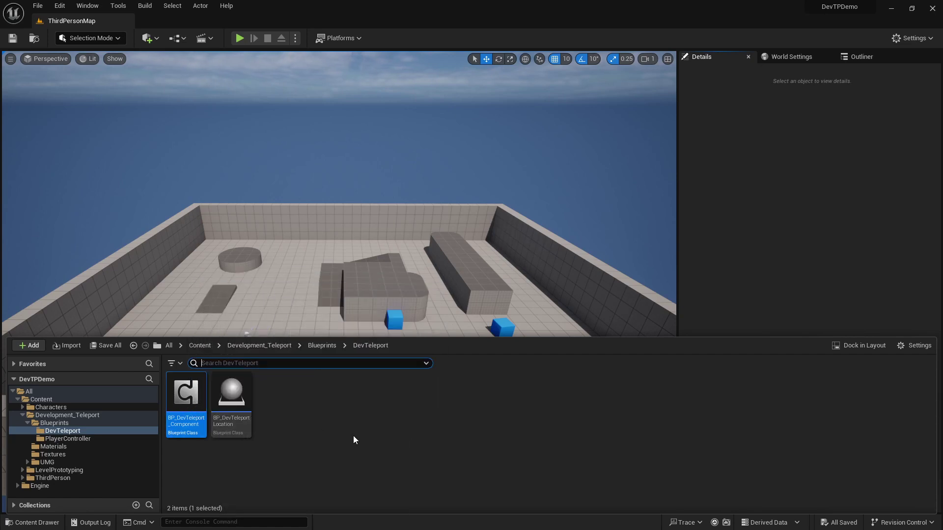
{"action": "mouse_move", "coordinate": [196, 412]}
{"action": "left_click", "coordinate": [339, 454]}
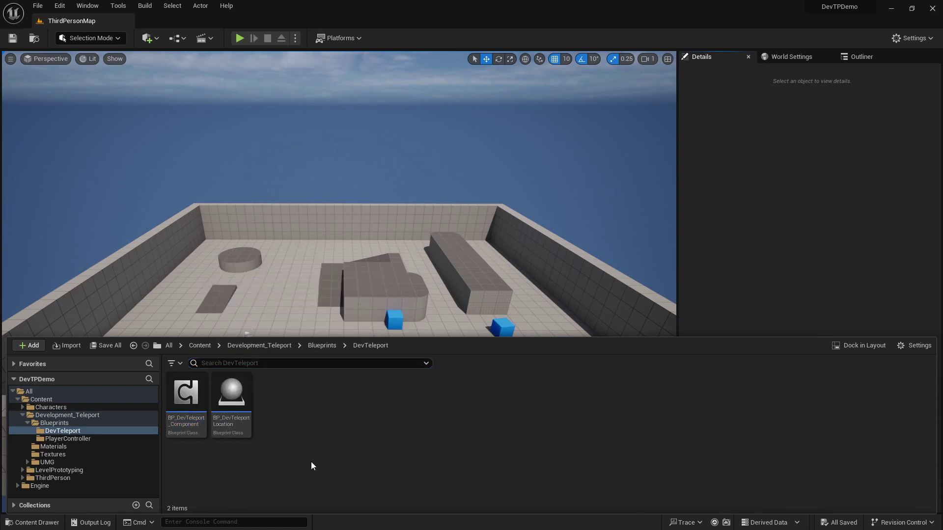
{"action": "left_click", "coordinate": [191, 407]}
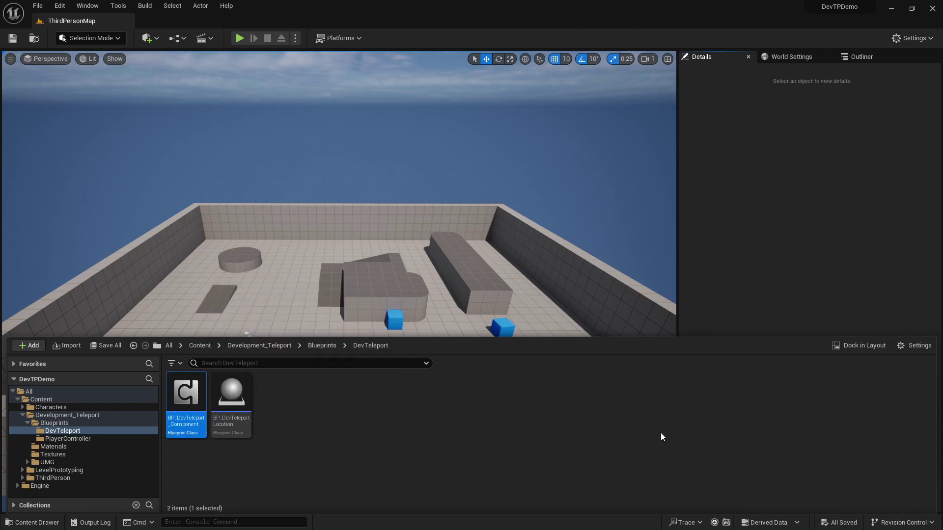
{"action": "left_click", "coordinate": [594, 278]}
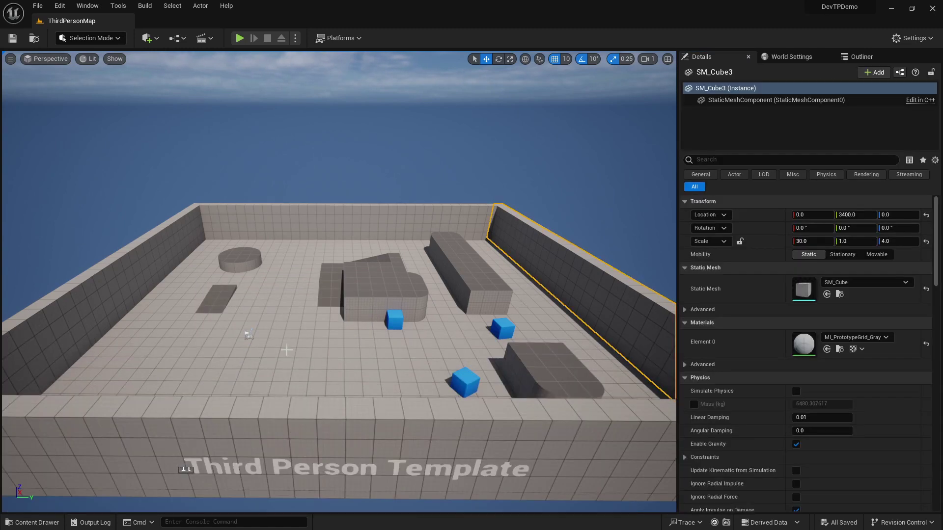
{"action": "left_click", "coordinate": [41, 523]}
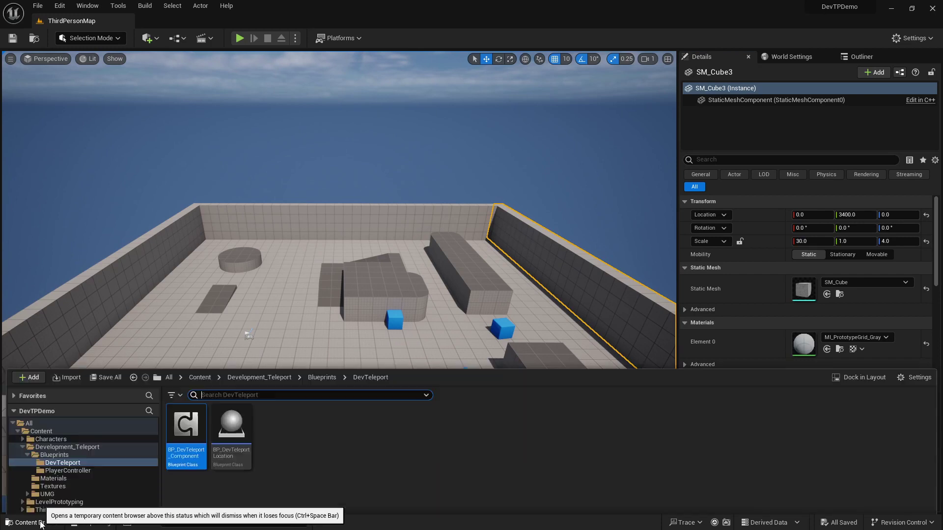
{"action": "left_click", "coordinate": [484, 451]}
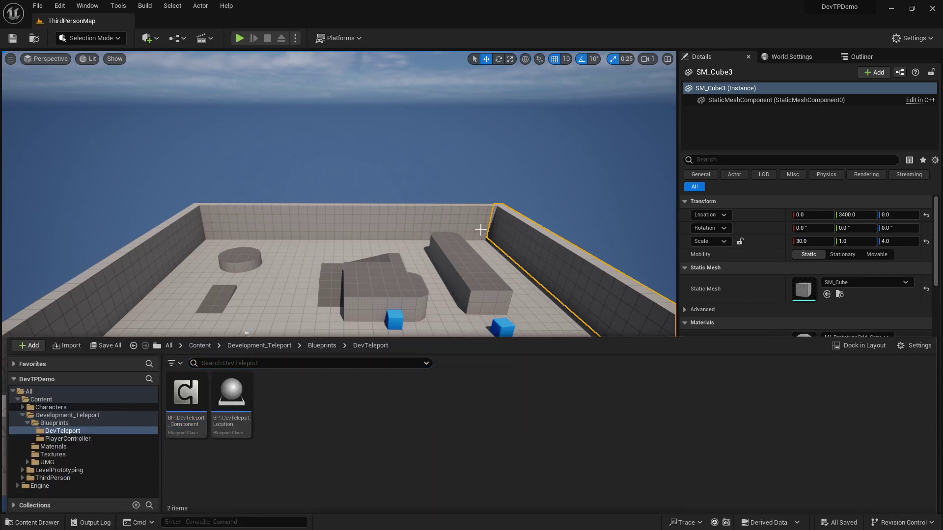
{"action": "left_click", "coordinate": [479, 214]}
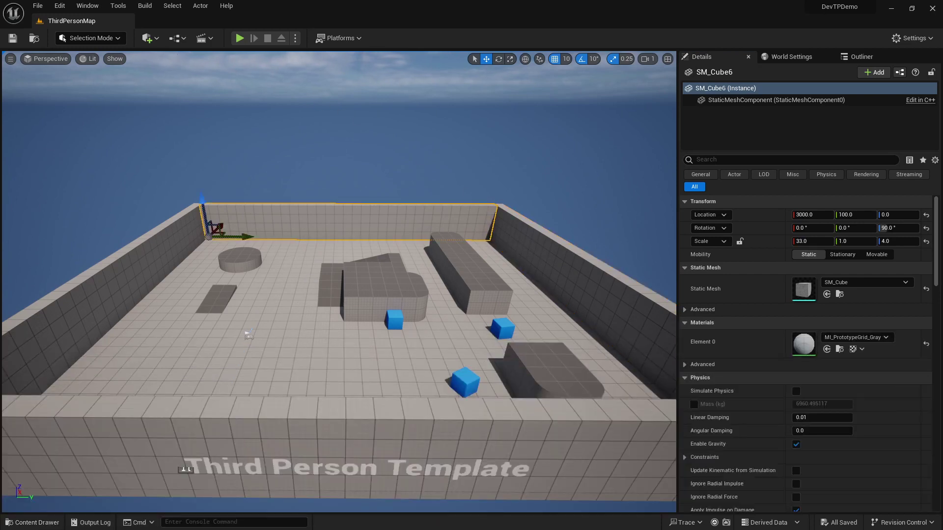
{"action": "left_click", "coordinate": [249, 335]}
{"action": "left_click", "coordinate": [37, 522]}
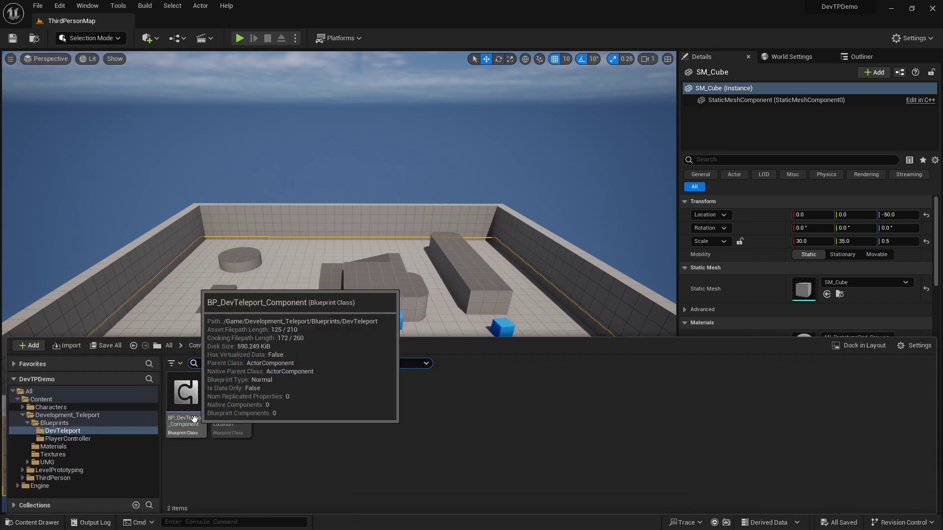
{"action": "left_click", "coordinate": [194, 418]}
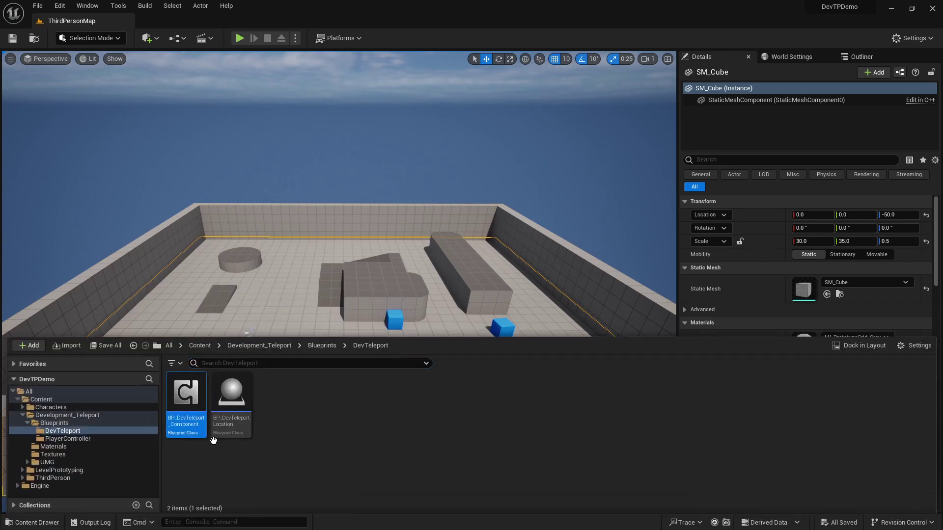
{"action": "mouse_move", "coordinate": [192, 421]}
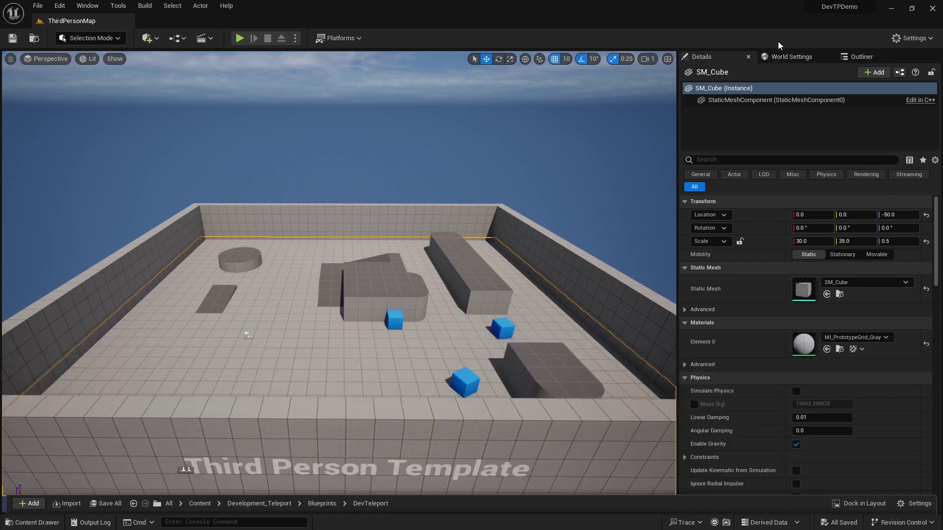
Create a new Player Controller Class blueprint named MyPlayerController for the level's game mode, saved in the Content/Blueprints folder
{"action": "left_click", "coordinate": [791, 57]}
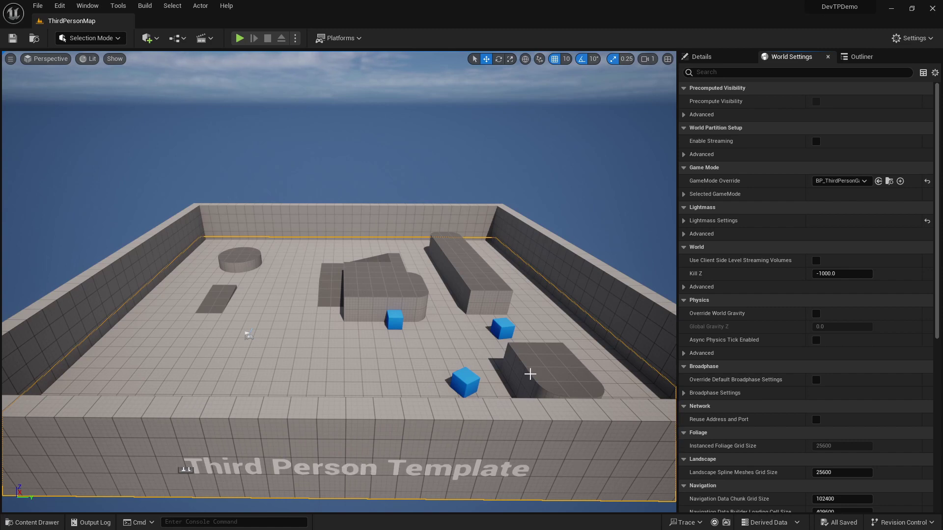
{"action": "left_click", "coordinate": [683, 195]}
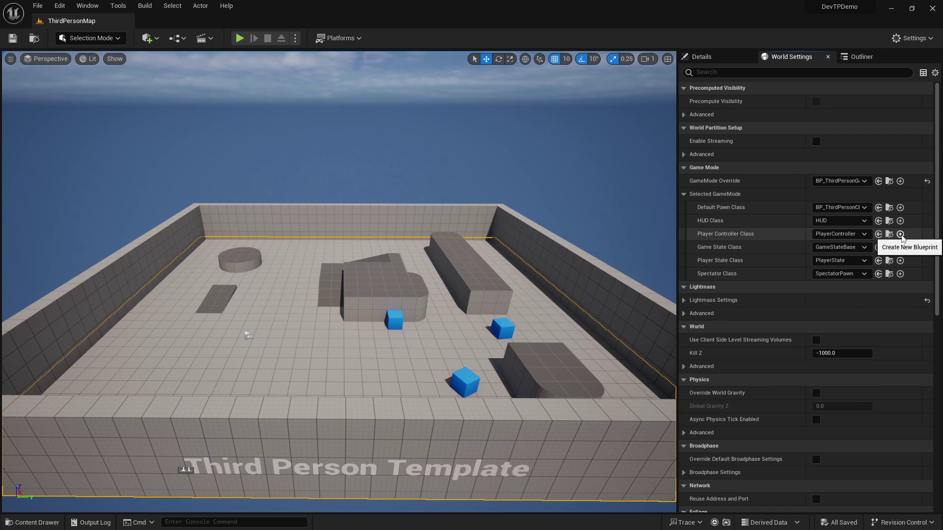
{"action": "left_click", "coordinate": [900, 235]}
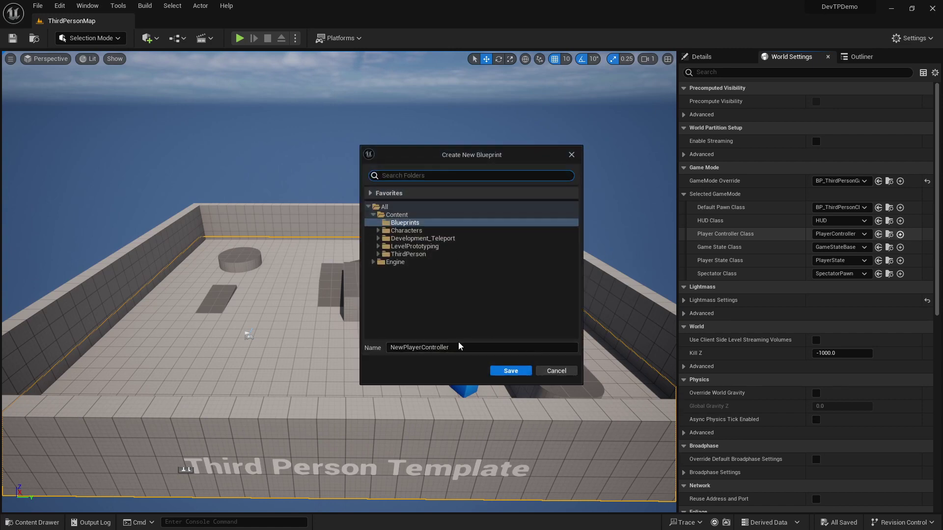
{"action": "left_click_drag", "start_coordinate": [395, 348], "coordinate": [349, 346]}
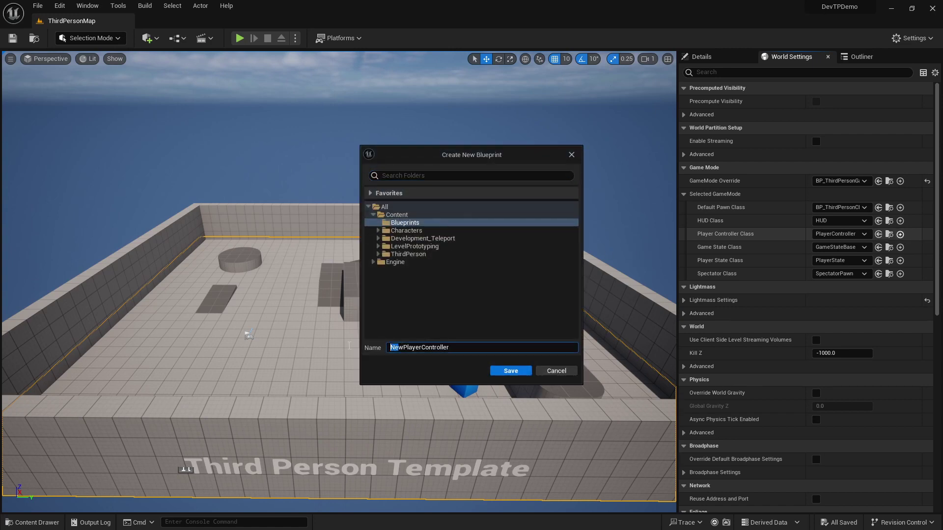
{"action": "key", "text": "BackSpace"}
{"action": "key", "text": "Delete"}
{"action": "type", "text": "M"}
{"action": "key", "text": "Return"}
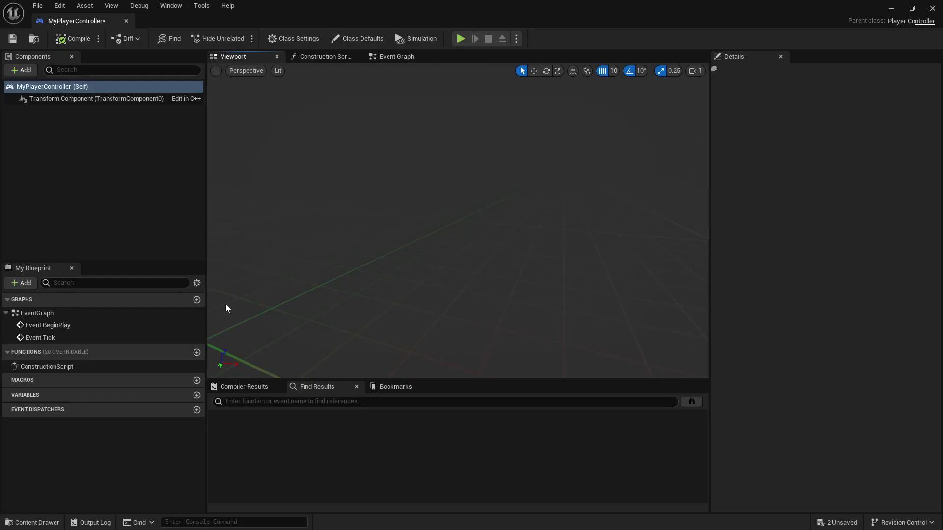
Add the BP Dev Teleport Component to the MyPlayerController blueprint and select it to show its details
{"action": "left_click", "coordinate": [106, 154]}
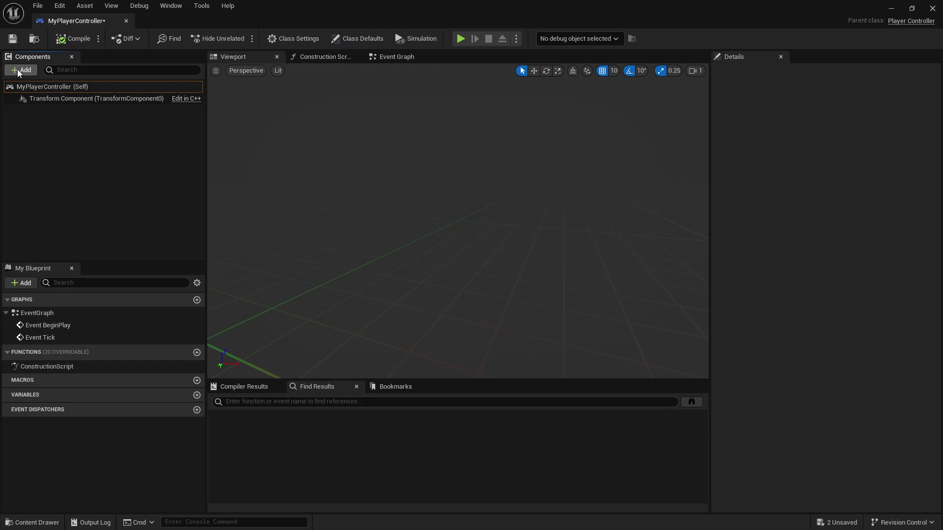
{"action": "left_click", "coordinate": [25, 72]}
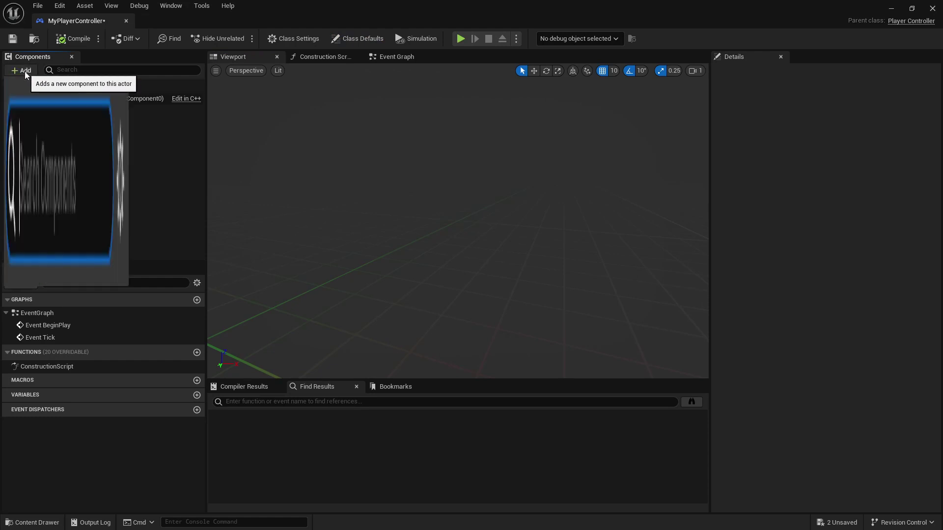
{"action": "type", "text": "de"}
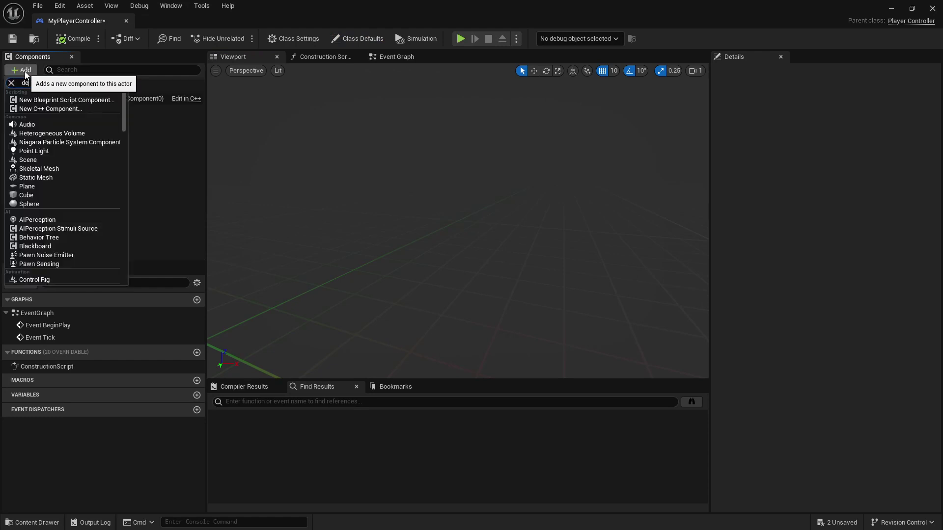
{"action": "type", "text": "vtele"}
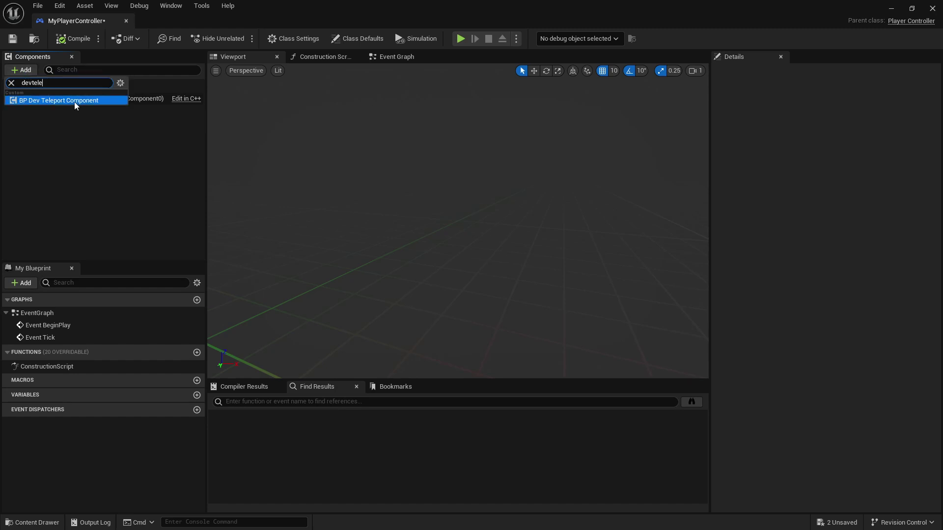
{"action": "left_click", "coordinate": [106, 99]}
{"action": "left_click", "coordinate": [109, 172]}
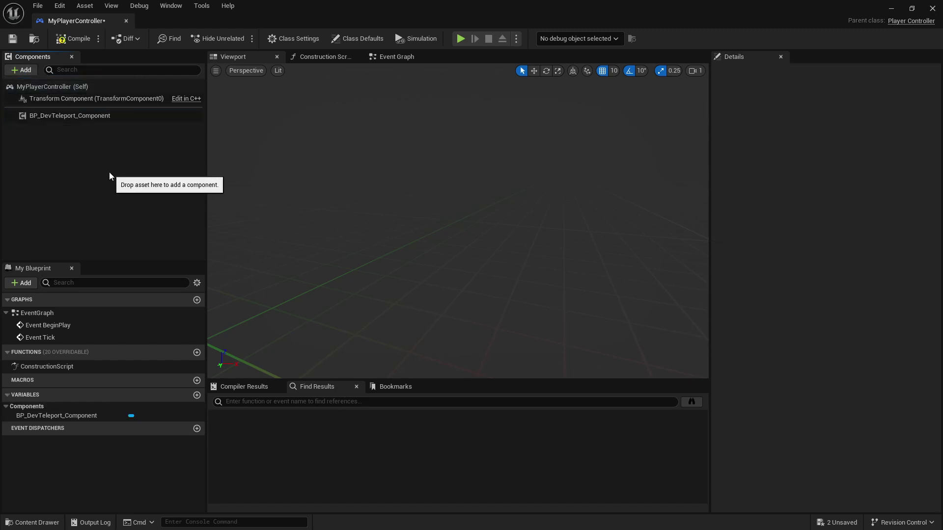
{"action": "left_click", "coordinate": [82, 114]}
Compile and save the MyPlayerController blueprint, and close its editor
{"action": "left_click", "coordinate": [73, 38]}
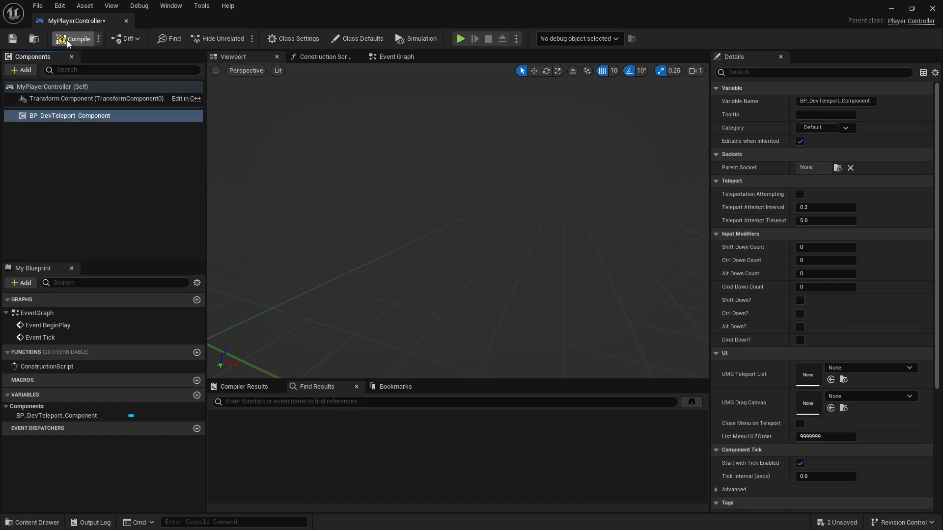
{"action": "left_click", "coordinate": [13, 38]}
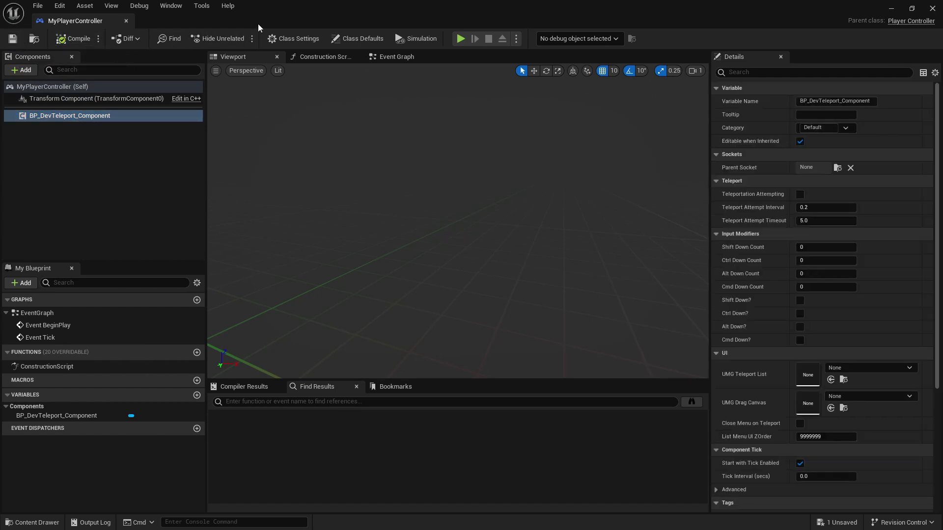
{"action": "left_click", "coordinate": [932, 11]}
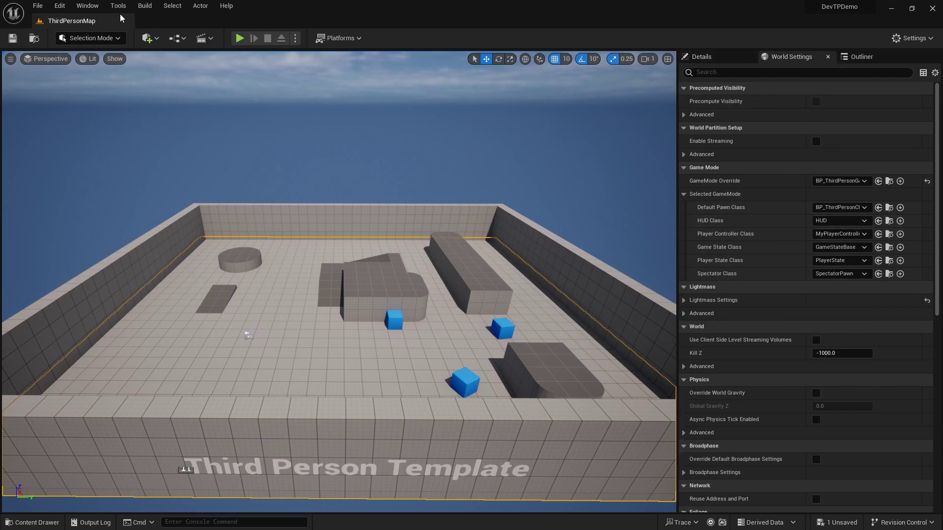
{"action": "left_click", "coordinate": [90, 6]}
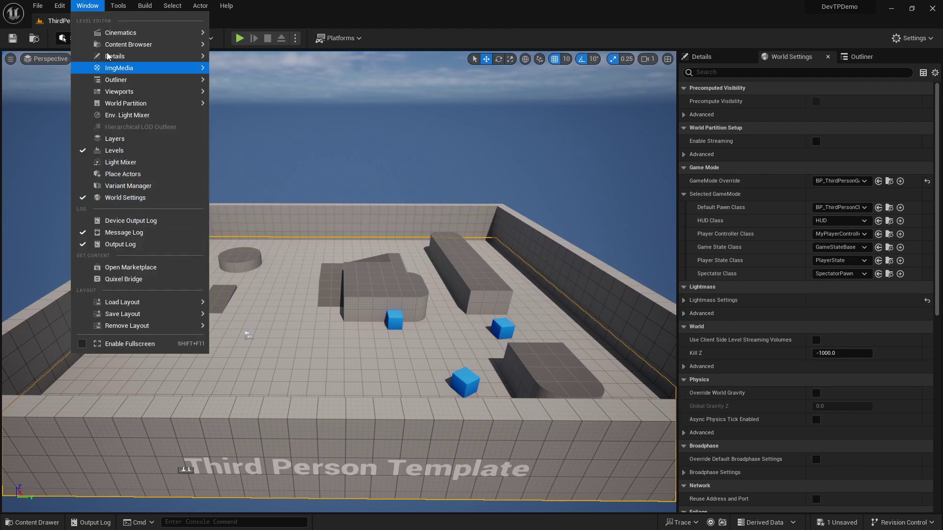
{"action": "mouse_move", "coordinate": [117, 27]}
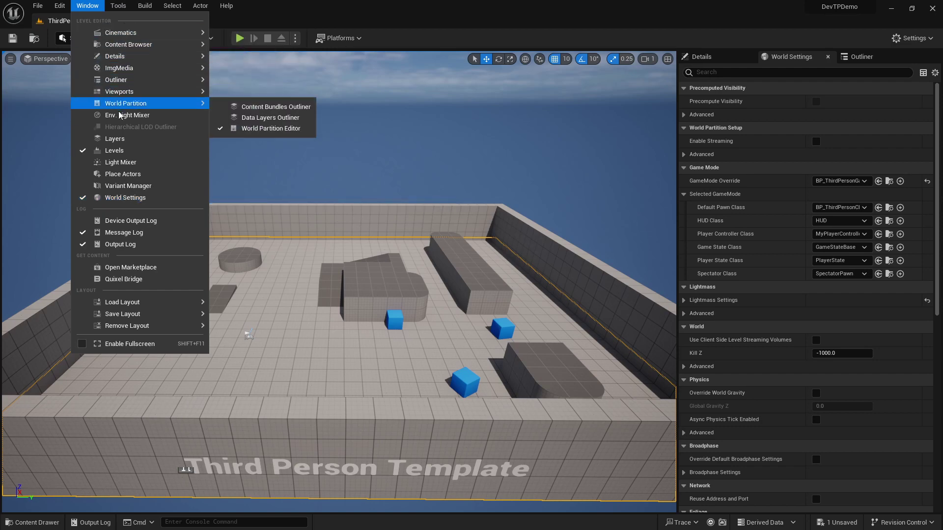
{"action": "mouse_move", "coordinate": [127, 75]}
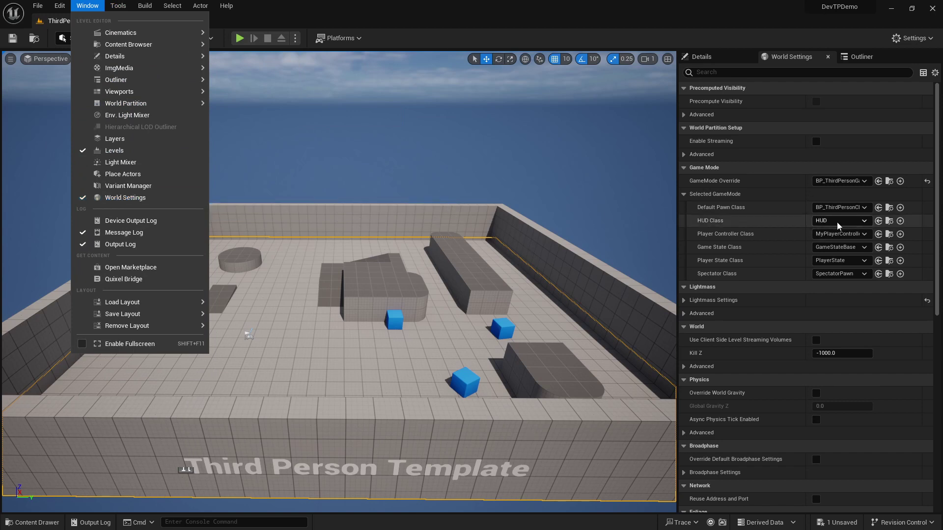
{"action": "left_click", "coordinate": [758, 184]}
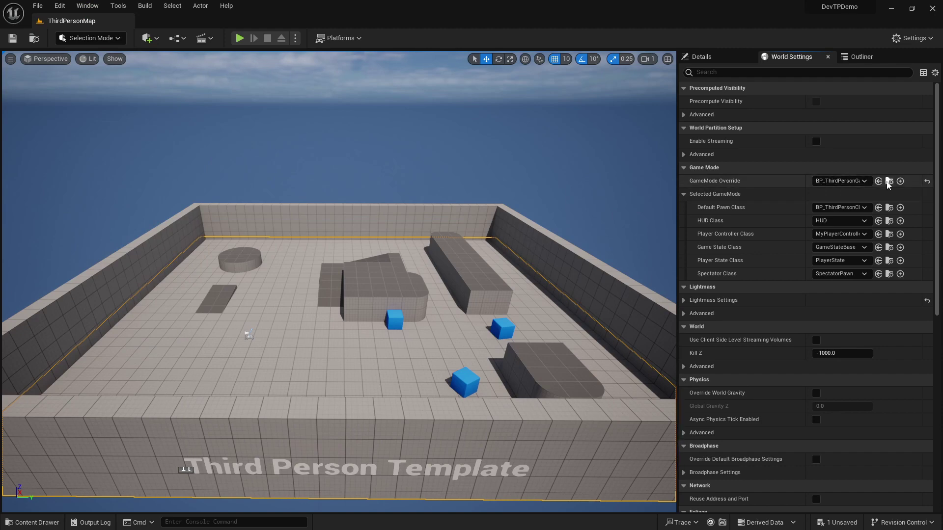
Open the game mode override's blueprint from the world settings, compile and save it, and close its editor
{"action": "left_click", "coordinate": [890, 181]}
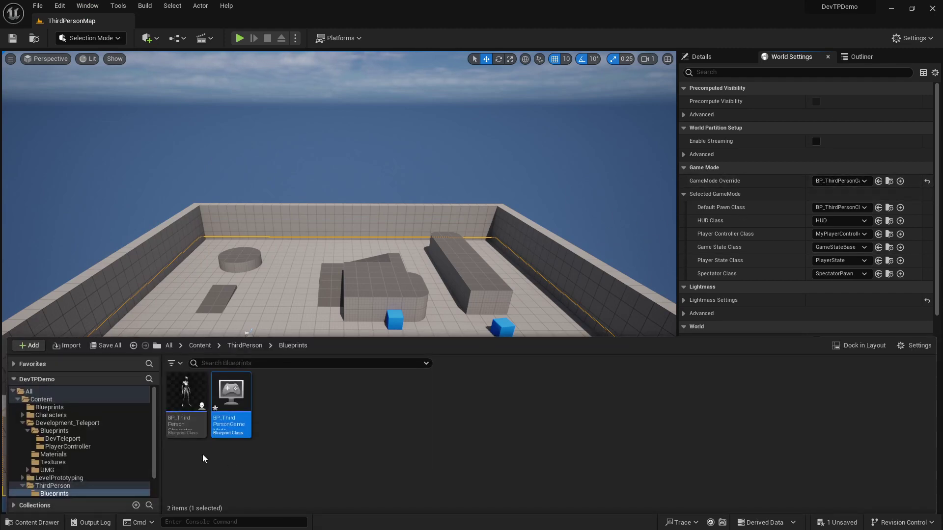
{"action": "double_click", "coordinate": [233, 396]}
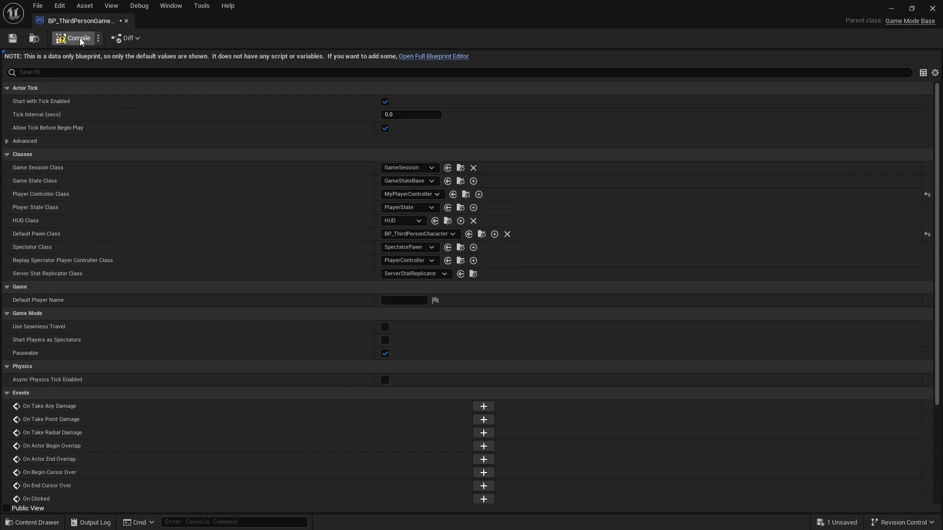
{"action": "left_click", "coordinate": [65, 41]}
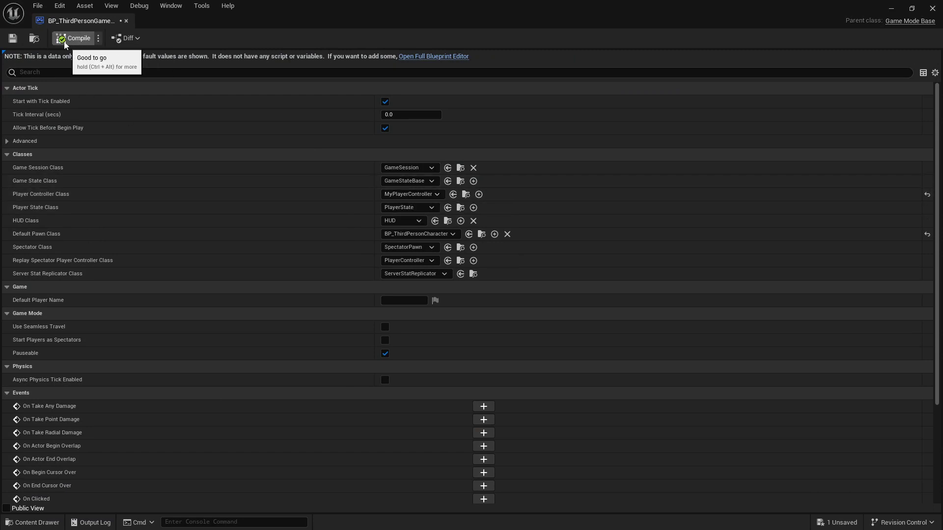
{"action": "left_click", "coordinate": [126, 21]}
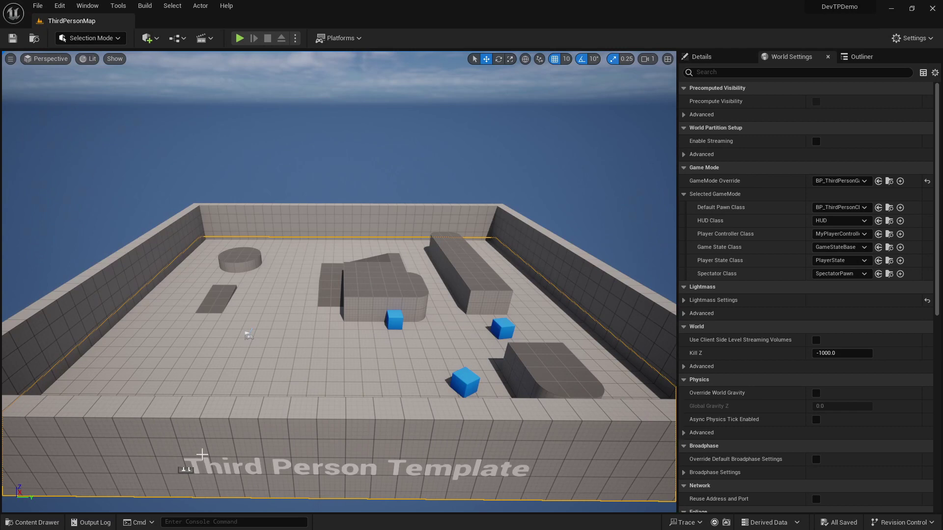
Place a BP_DevTeleportLocation from the Development_Teleport/Blueprints/DevTeleport folder on the open floor of the level and show its details
{"action": "left_click", "coordinate": [33, 522]}
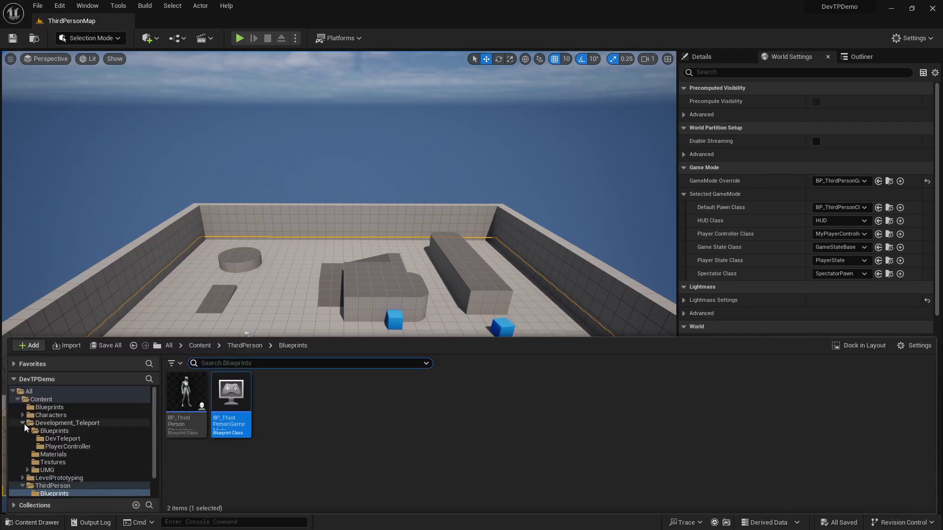
{"action": "left_click", "coordinate": [70, 426]}
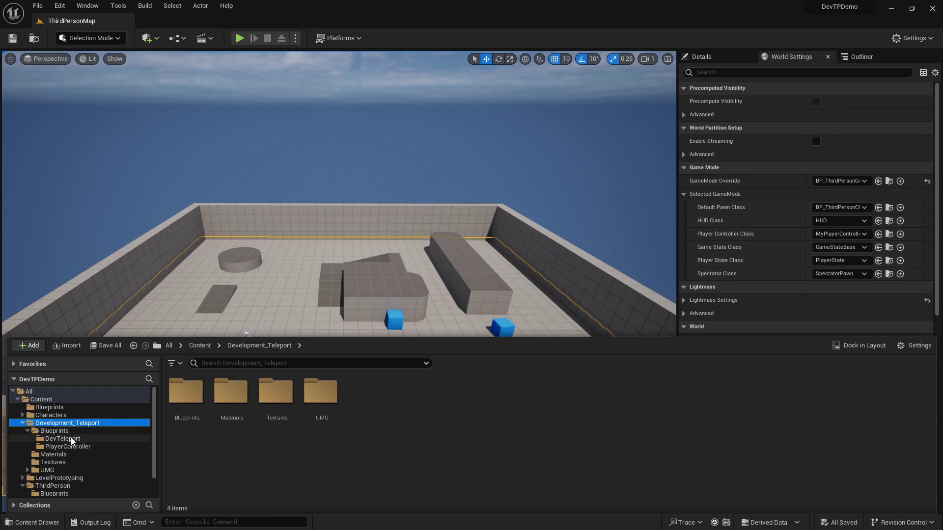
{"action": "left_click", "coordinate": [64, 439]}
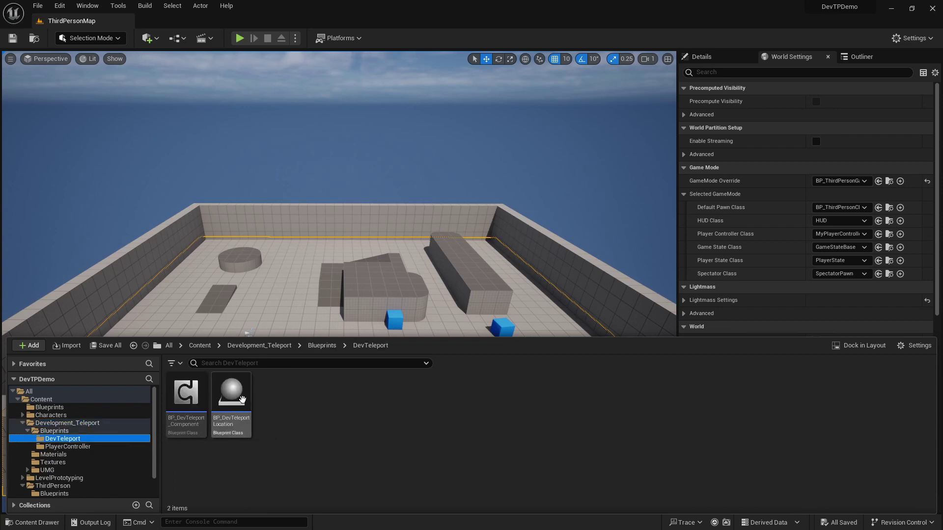
{"action": "left_click", "coordinate": [234, 432]}
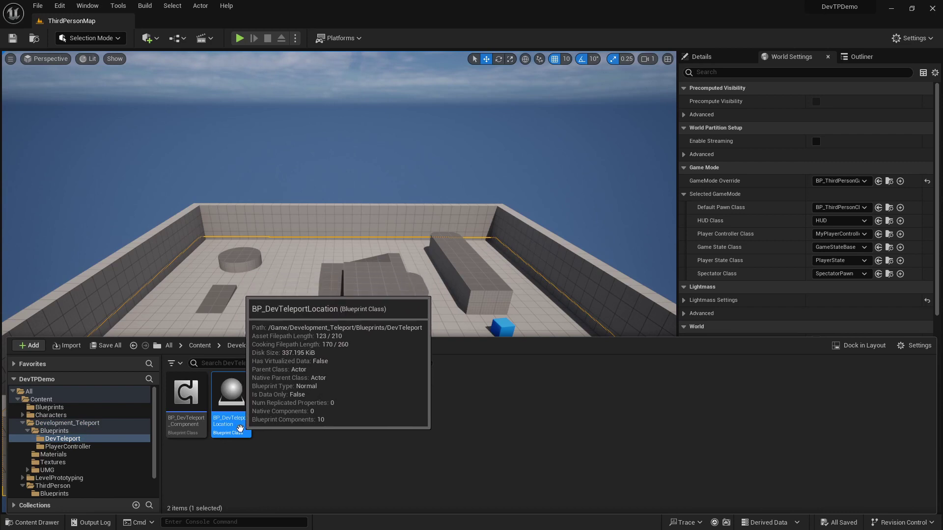
{"action": "left_click_drag", "start_coordinate": [247, 411], "coordinate": [376, 287]}
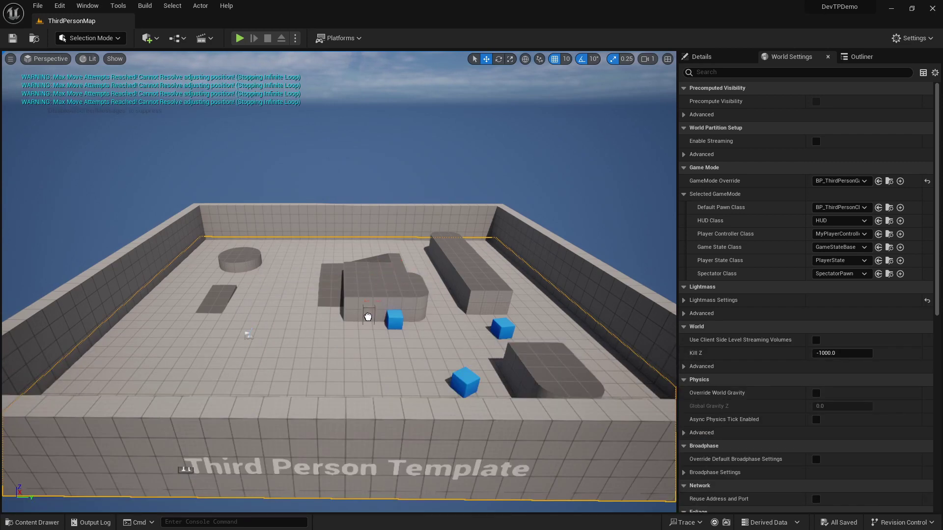
{"action": "mouse_move", "coordinate": [367, 316]}
{"action": "left_mouse_down"}
{"action": "mouse_move", "coordinate": [352, 341]}
{"action": "mouse_move", "coordinate": [368, 299]}
{"action": "left_mouse_up"}
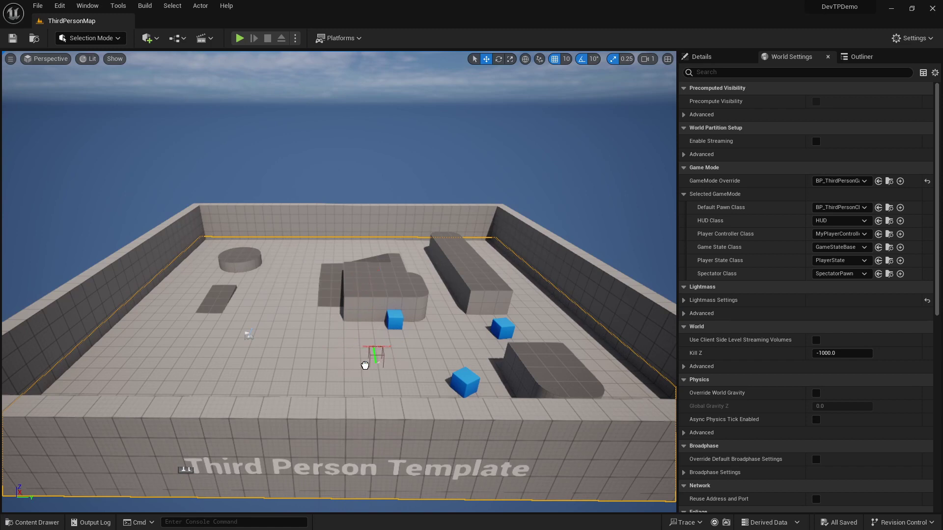
{"action": "left_click_drag", "start_coordinate": [358, 347], "coordinate": [359, 343]}
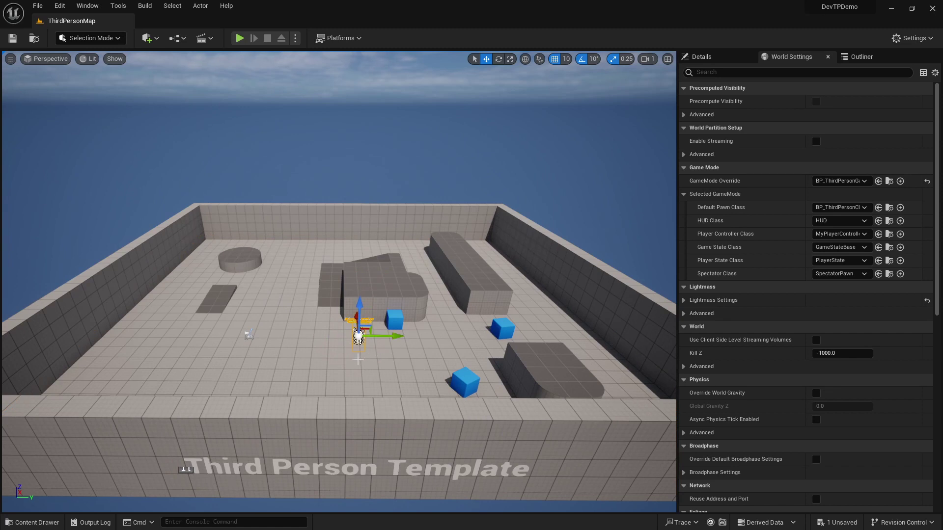
{"action": "left_click", "coordinate": [701, 56]}
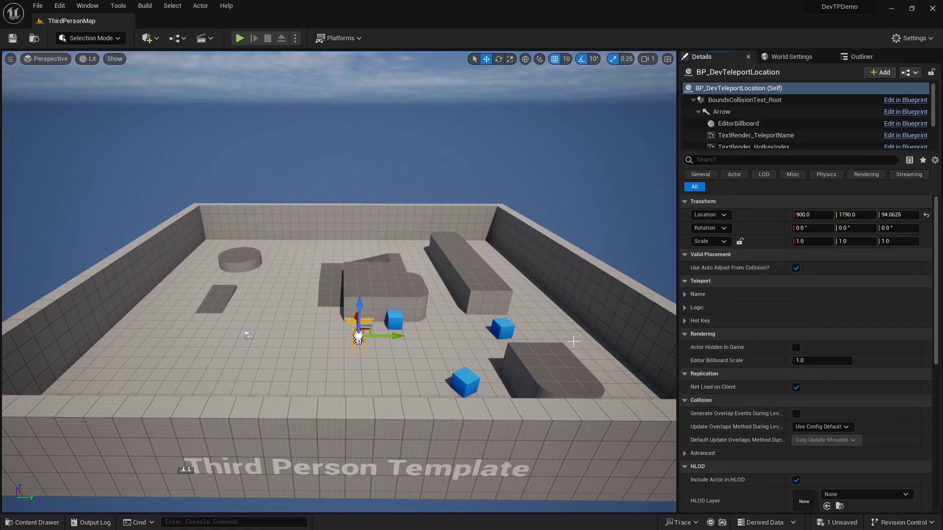
Examine the placed teleport location up close in the level, including its name and hotkey labels
{"action": "right_click_drag", "start_coordinate": [339, 282], "coordinate": [312, 484]}
{"action": "key", "text": "w"}
{"action": "key", "text": "a"}
{"action": "key", "text": "w"}
{"action": "key", "text": "s"}
{"action": "key", "text": "d"}
{"action": "key", "text": "d"}
{"action": "right_click_drag", "start_coordinate": [408, 361], "coordinate": [373, 339]}
{"action": "key", "text": "a"}
{"action": "key", "text": "a"}
{"action": "key", "text": "s"}
{"action": "key", "text": "d"}
{"action": "key", "text": "w"}
{"action": "left_click_drag", "start_coordinate": [401, 262], "coordinate": [394, 244], "text": "alt"}
{"action": "left_click", "coordinate": [538, 350]}
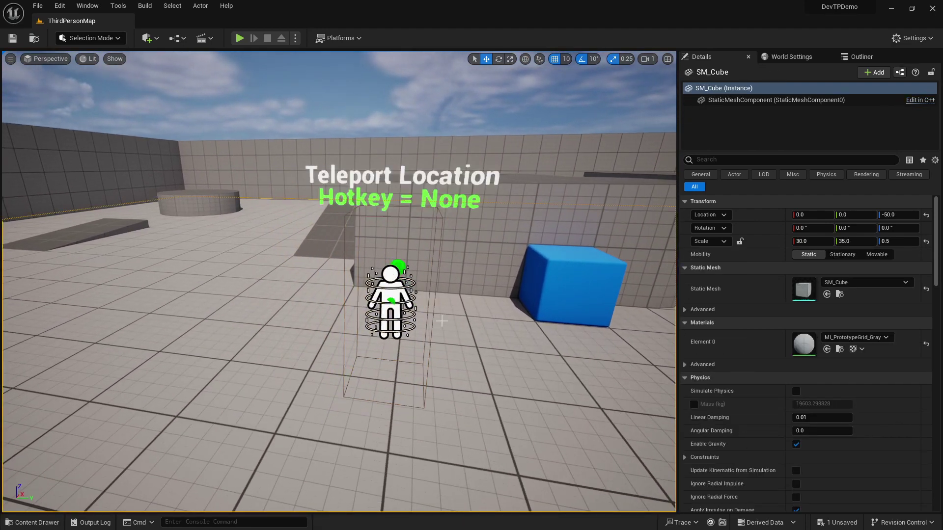
{"action": "right_click_drag", "start_coordinate": [429, 279], "coordinate": [438, 274]}
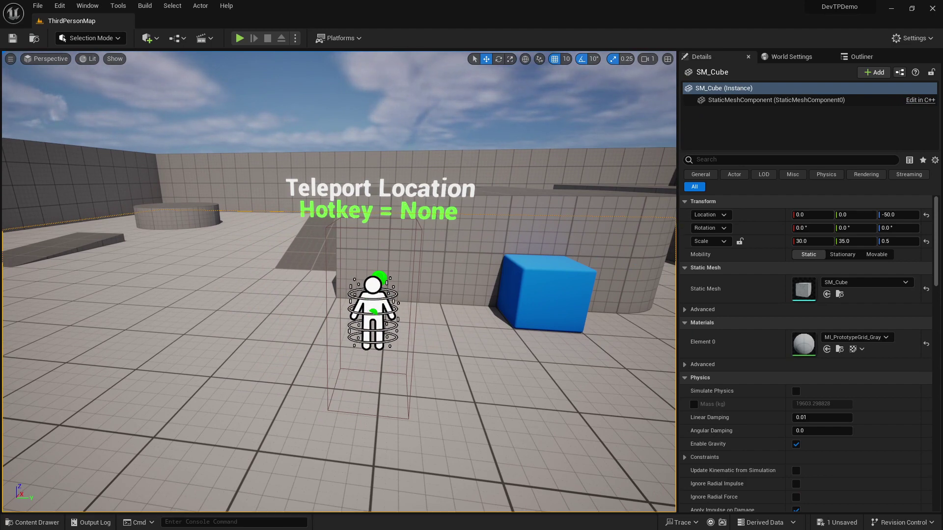
Select the teleport location actor and expand its Teleport Name settings
{"action": "left_click", "coordinate": [373, 310]}
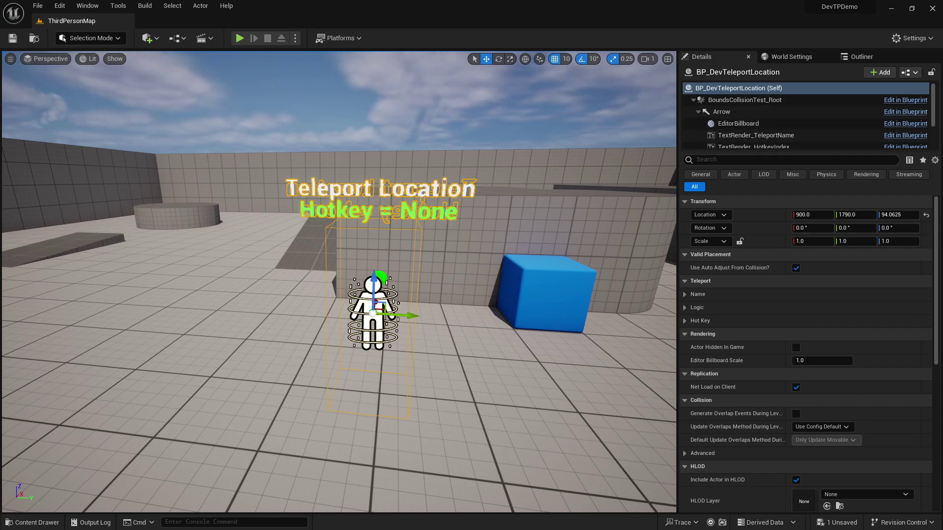
{"action": "left_click", "coordinate": [540, 297]}
{"action": "left_click", "coordinate": [385, 307]}
{"action": "left_click", "coordinate": [464, 356]}
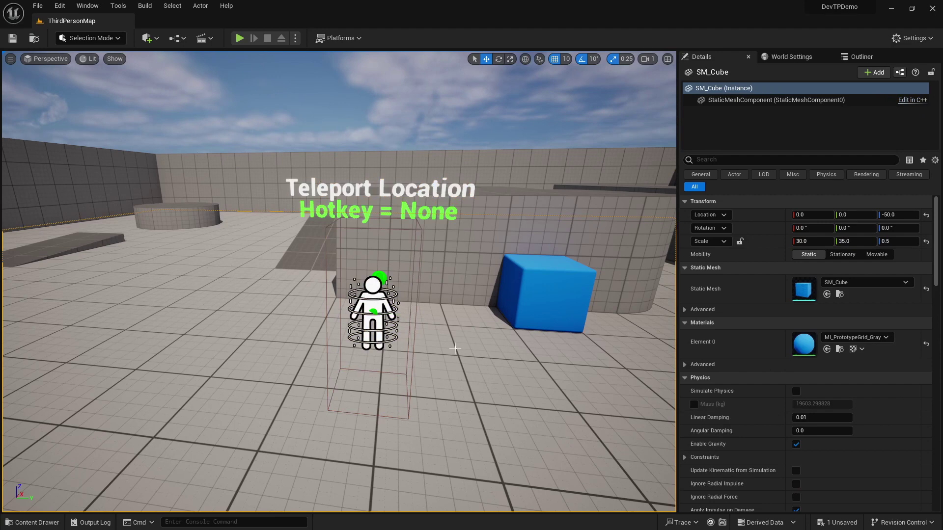
{"action": "left_click", "coordinate": [383, 308]}
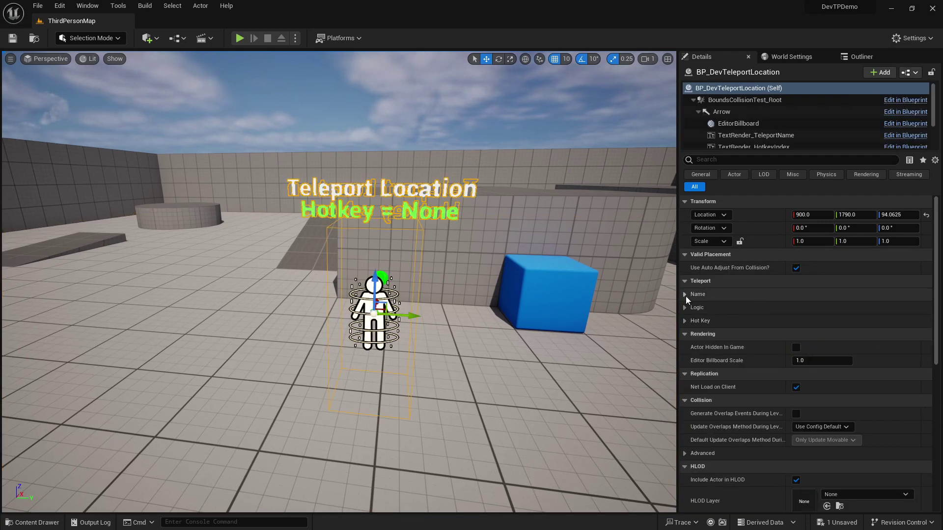
{"action": "left_click", "coordinate": [684, 295]}
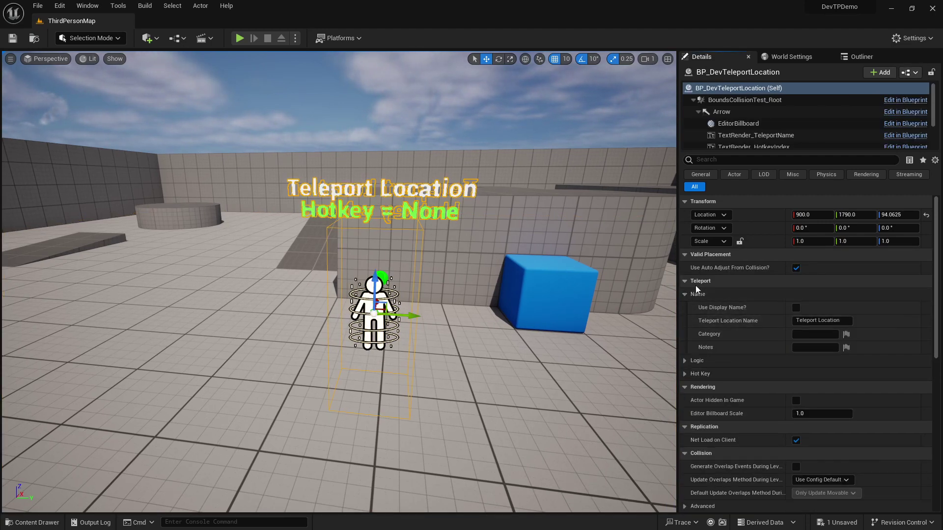
Check which Details panels are enabled in the level editor, and select the teleport location's own entry in its component list
{"action": "left_click", "coordinate": [89, 6]}
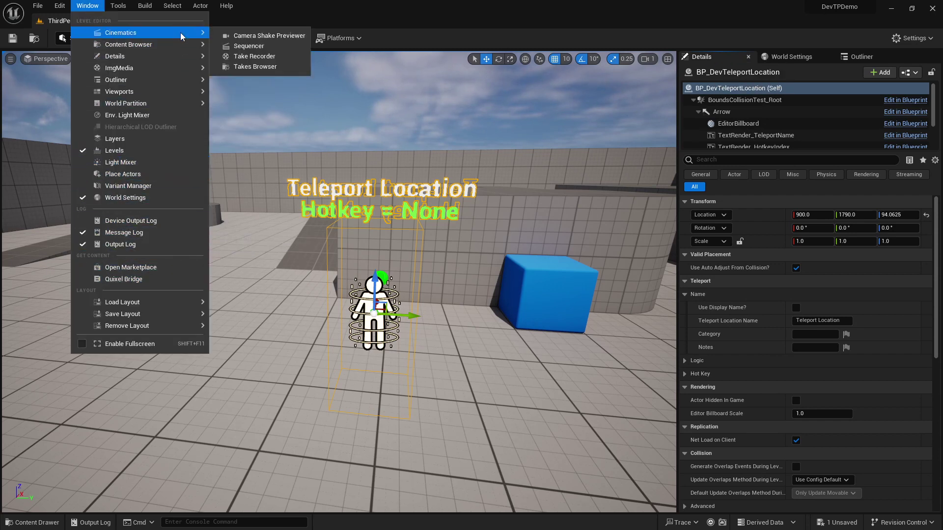
{"action": "mouse_move", "coordinate": [181, 55]}
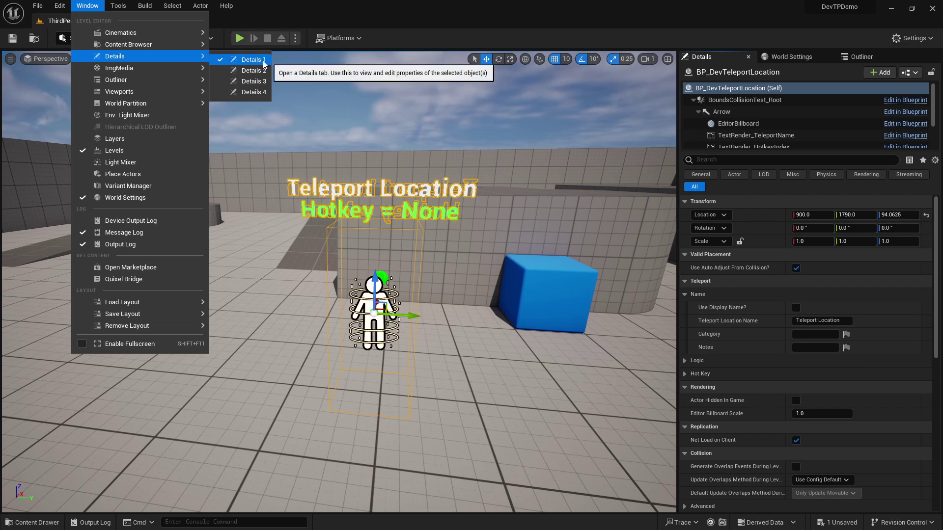
{"action": "left_click", "coordinate": [744, 33]}
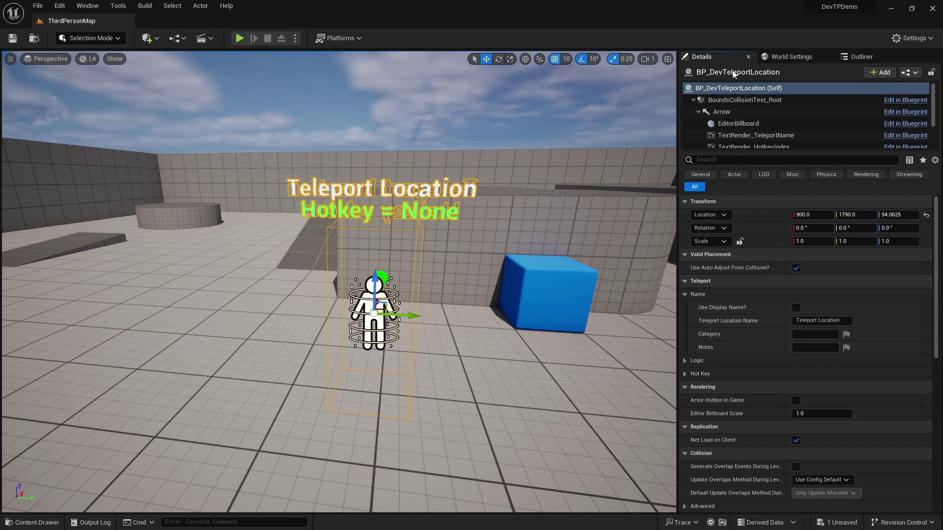
{"action": "left_click", "coordinate": [719, 86]}
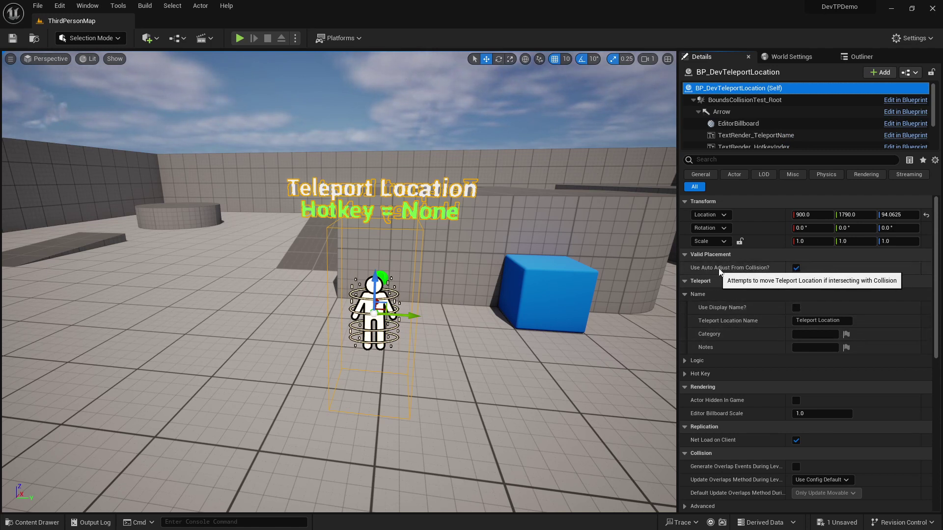
Try sinking the teleport location into the floor with Use Auto Adjust From Collision disabled, and re-enable the option
{"action": "left_click", "coordinate": [796, 268]}
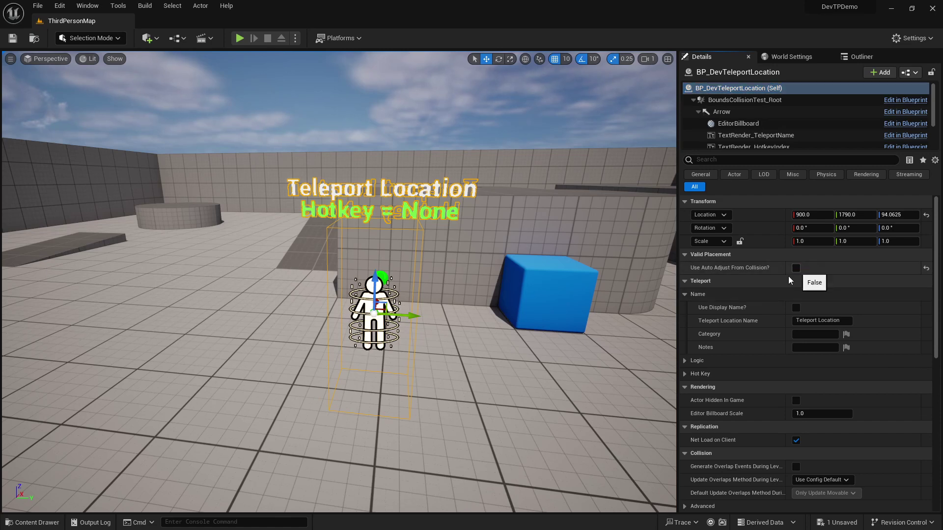
{"action": "left_click_drag", "start_coordinate": [383, 304], "coordinate": [457, 381]}
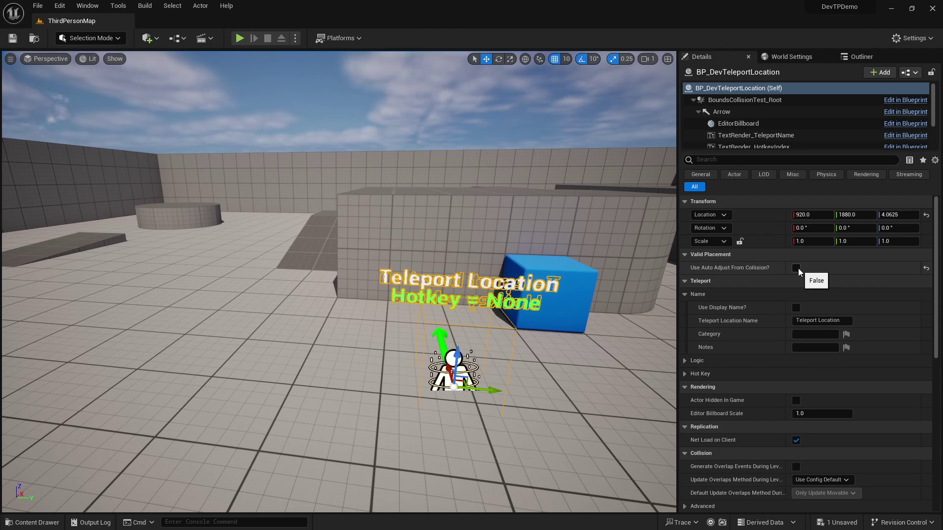
{"action": "left_click", "coordinate": [796, 268]}
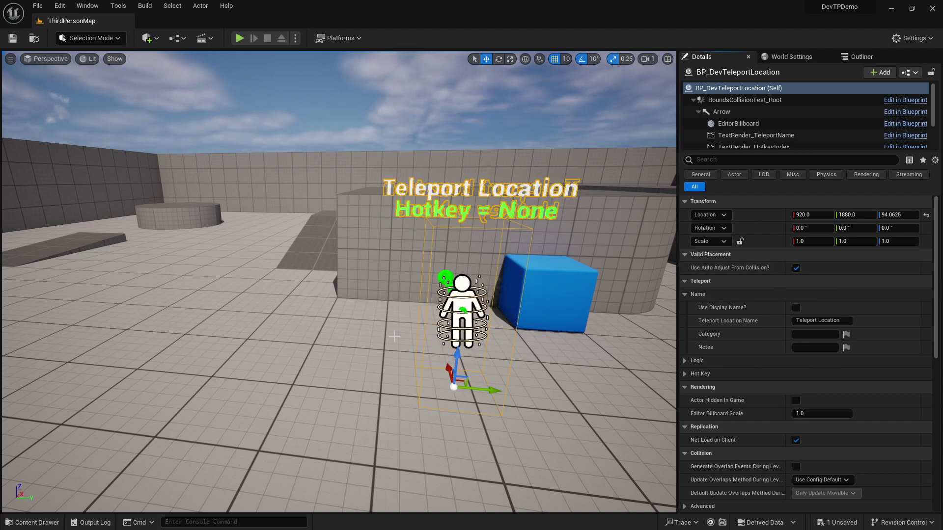
Test collision adjustment by moving the teleport location against the grey block, and bring it back to open floor at about X 907, Y 1620
{"action": "mouse_move", "coordinate": [460, 303]}
{"action": "right_mouse_down"}
{"action": "mouse_move", "coordinate": [427, 303]}
{"action": "mouse_move", "coordinate": [479, 303]}
{"action": "right_mouse_up"}
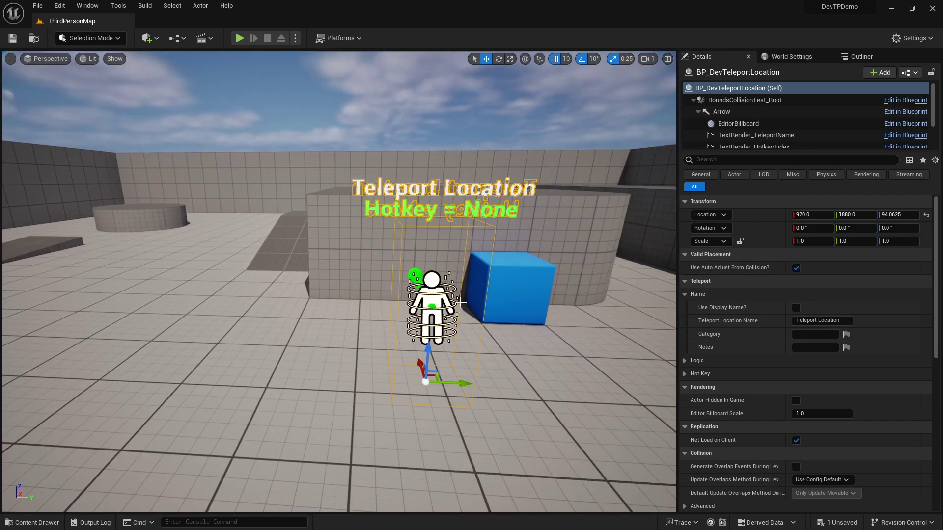
{"action": "left_click", "coordinate": [435, 297]}
{"action": "left_click_drag", "start_coordinate": [451, 304], "coordinate": [229, 356]}
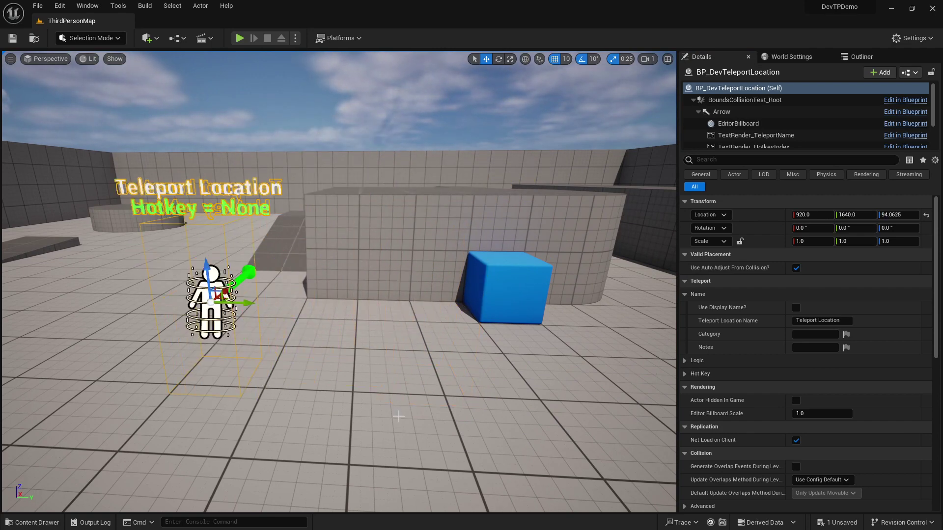
{"action": "right_click_drag", "start_coordinate": [365, 337], "coordinate": [317, 313]}
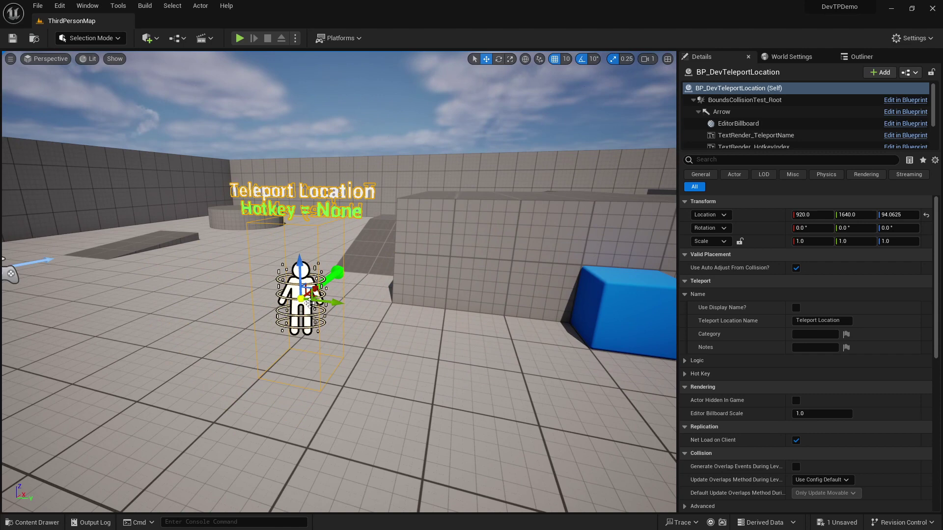
{"action": "left_click_drag", "start_coordinate": [309, 303], "coordinate": [482, 262]}
{"action": "key", "text": "d"}
{"action": "right_click_drag", "start_coordinate": [489, 278], "coordinate": [461, 293]}
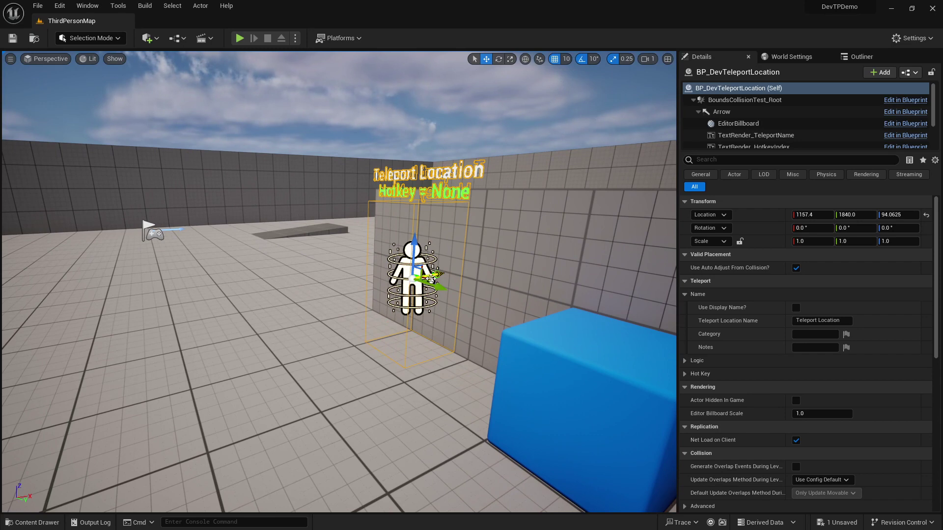
{"action": "left_click_drag", "start_coordinate": [413, 277], "coordinate": [175, 272]}
{"action": "key", "text": "f"}
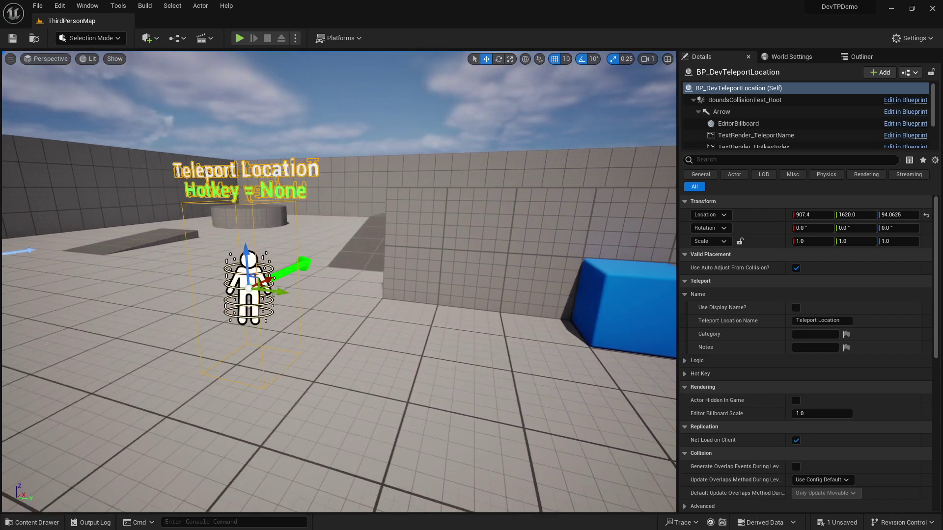
Set the teleport location's Teleport Location Name to "Location 1"
{"action": "right_click_drag", "start_coordinate": [597, 333], "coordinate": [625, 337]}
{"action": "left_click_drag", "start_coordinate": [842, 321], "coordinate": [755, 318]}
{"action": "type", "text": "Locati"}
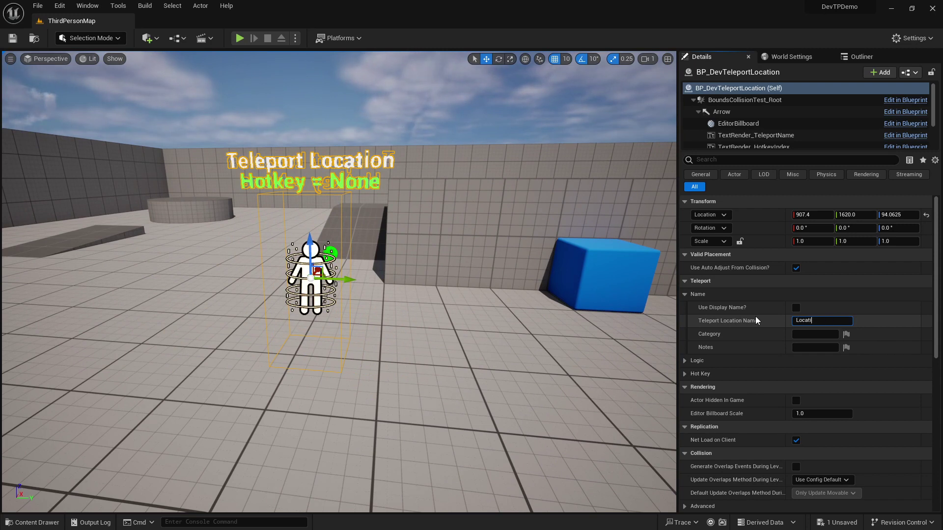
{"action": "type", "text": "on 1"}
{"action": "key", "text": "Return"}
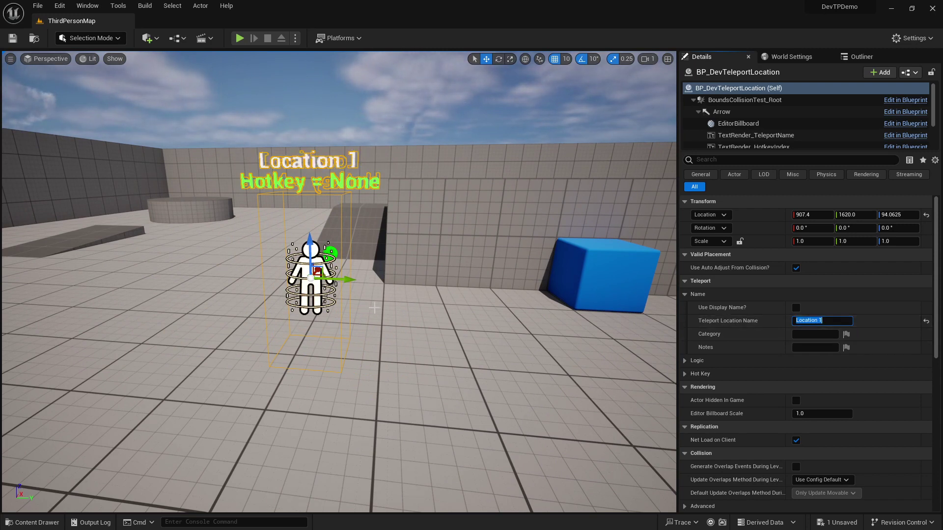
Assign Shift + 1 as the hot key of the Location 1 teleport location
{"action": "left_click", "coordinate": [684, 374]}
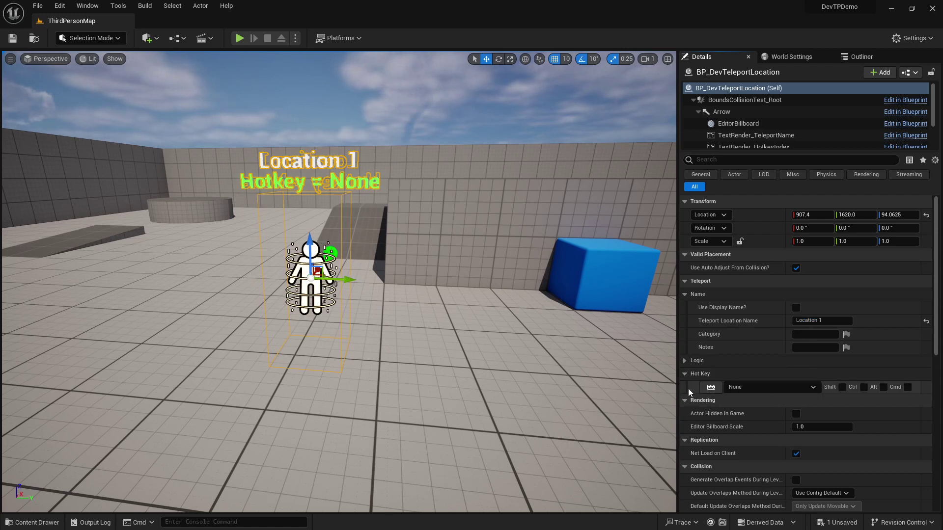
{"action": "left_click", "coordinate": [714, 389]}
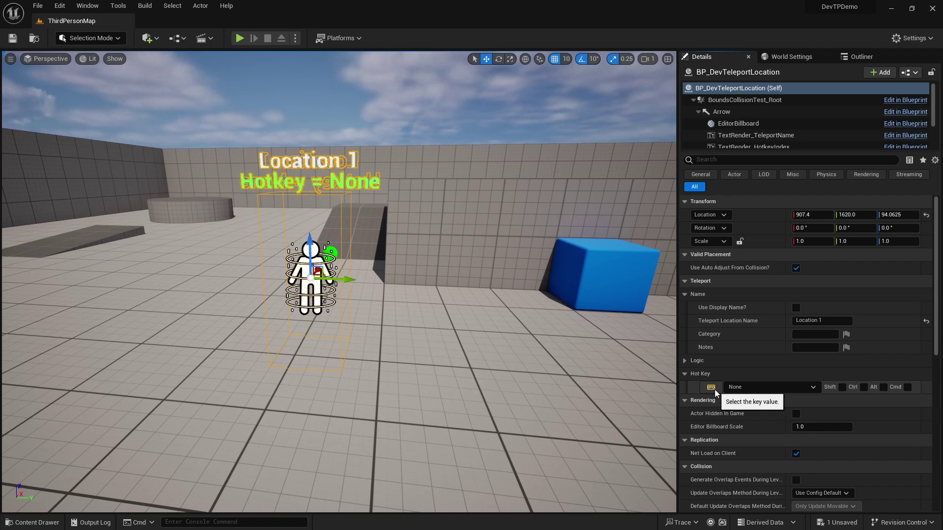
{"action": "key", "text": "1"}
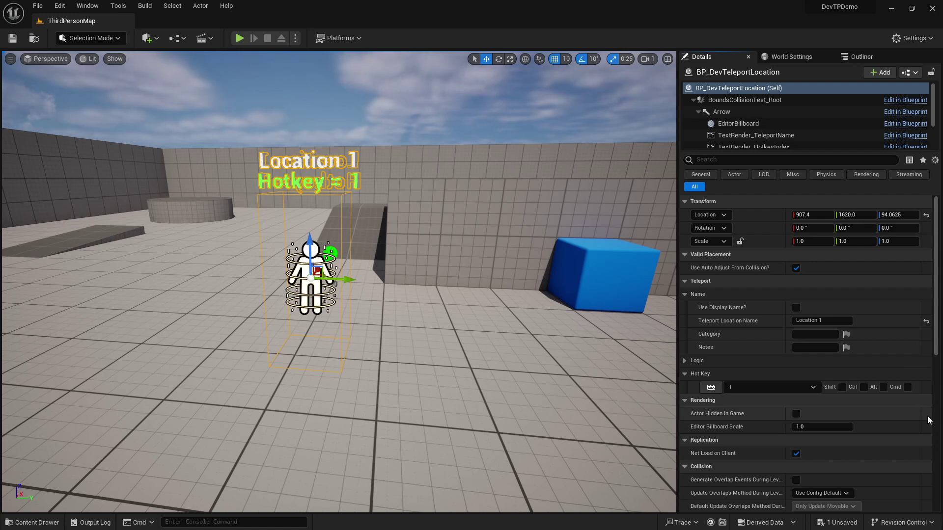
{"action": "left_click", "coordinate": [843, 387]}
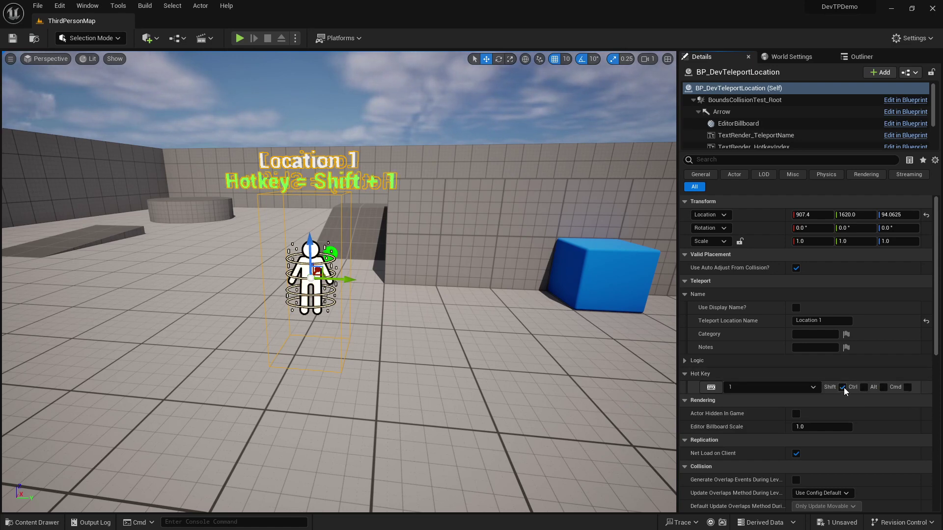
Review the play mode and player spawn options, and look at the level's player start
{"action": "right_click_drag", "start_coordinate": [420, 273], "coordinate": [407, 273]}
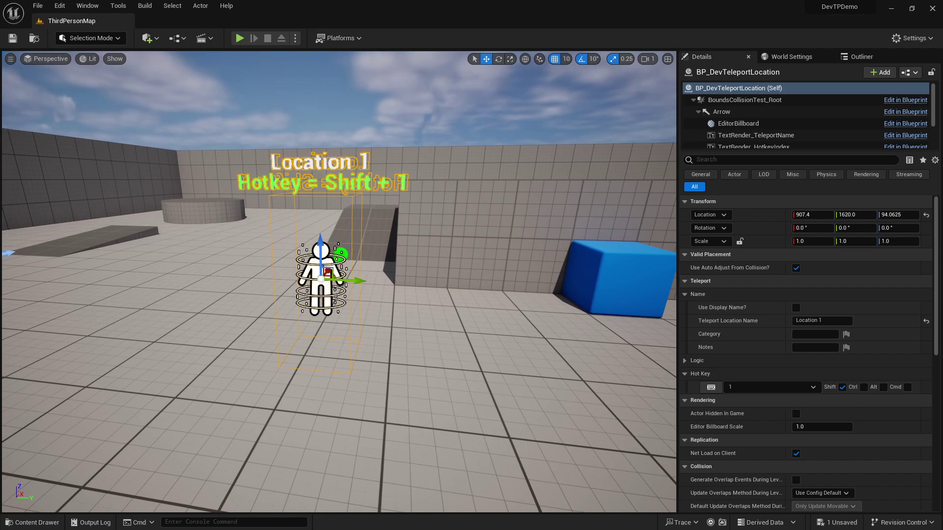
{"action": "left_click", "coordinate": [423, 247]}
{"action": "key", "text": "a"}
{"action": "right_click_drag", "start_coordinate": [352, 257], "coordinate": [586, 234]}
{"action": "key", "text": "a"}
{"action": "left_click", "coordinate": [295, 38]}
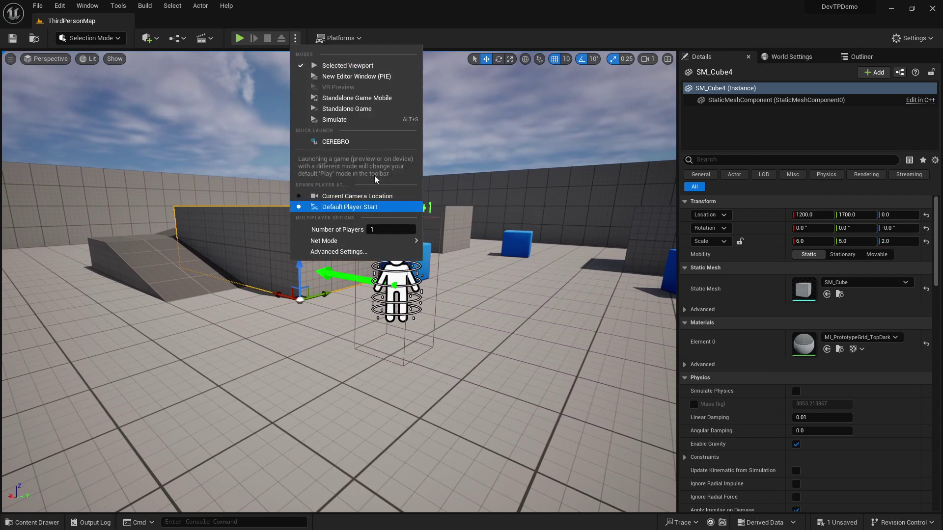
{"action": "key", "text": "Escape"}
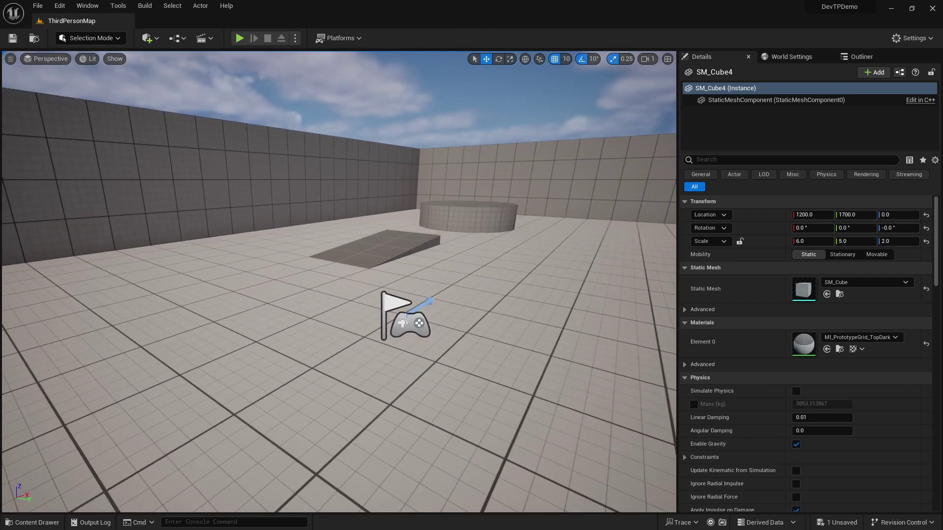
Start play mode, run the character away from the player start, and teleport it to Location 1 with the hot key
{"action": "left_click", "coordinate": [405, 315]}
{"action": "right_click_drag", "start_coordinate": [479, 284], "coordinate": [532, 329]}
{"action": "key", "text": "d"}
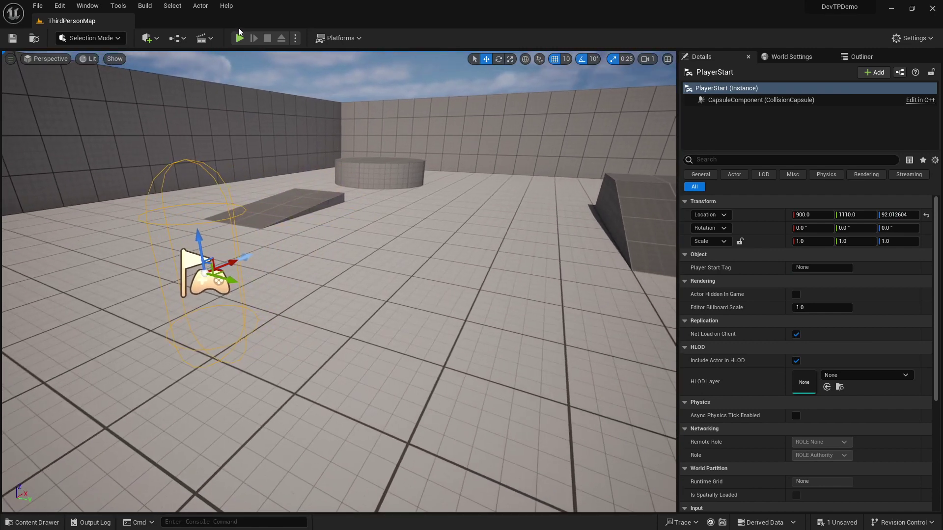
{"action": "left_click", "coordinate": [240, 38]}
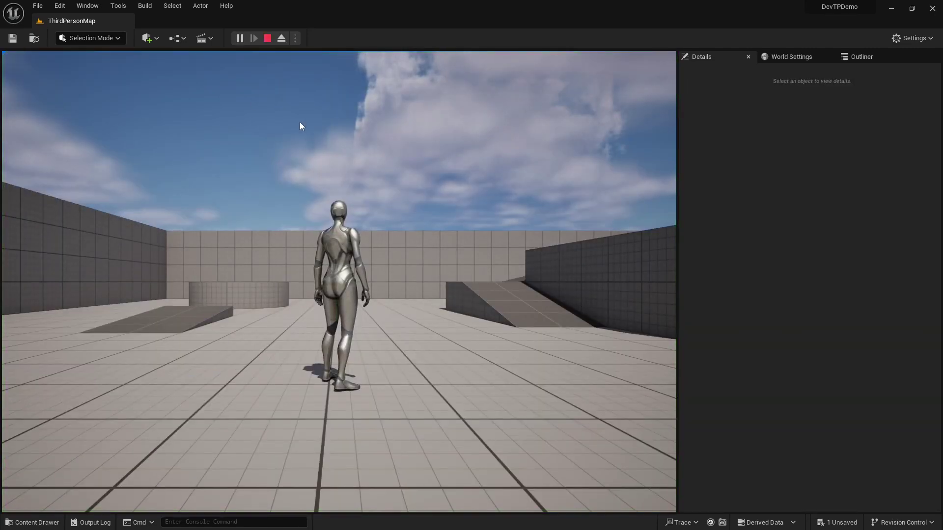
{"action": "left_click", "coordinate": [300, 123]}
{"action": "key", "text": "w"}
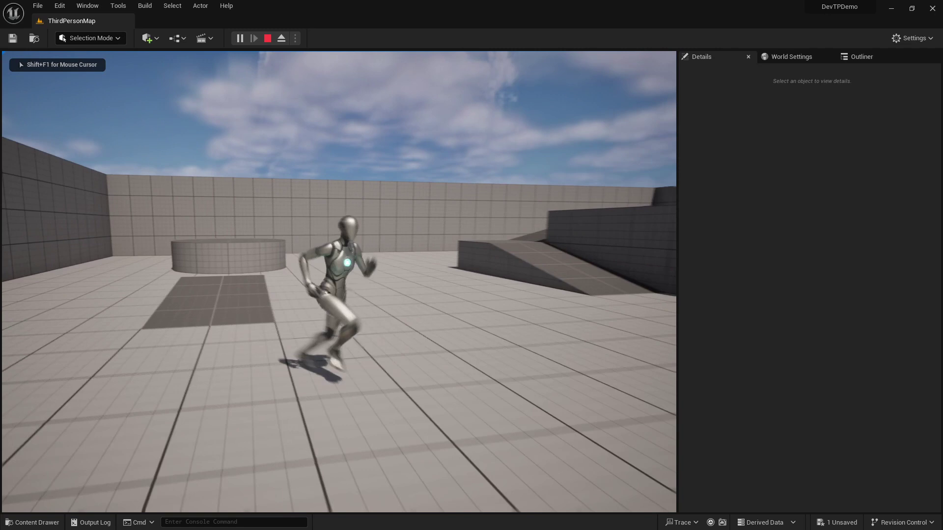
{"action": "key", "text": "w"}
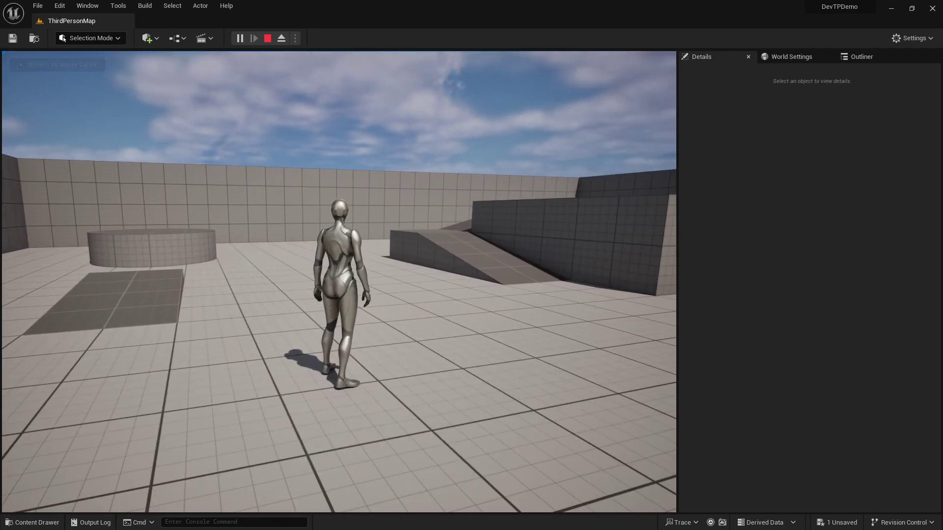
{"action": "key", "text": "1"}
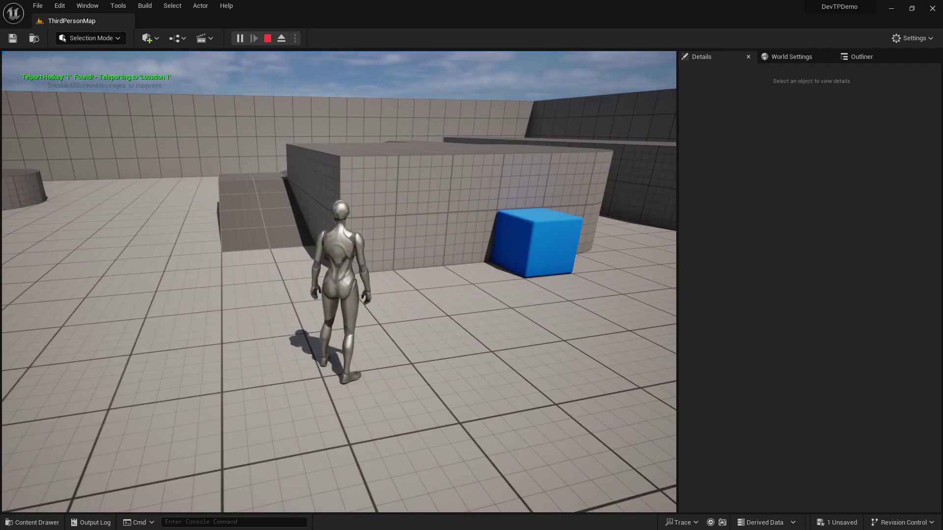
Run the character away from Location 1, repeat the hot key teleport, and run it back out across the open floor
{"action": "key", "text": "w"}
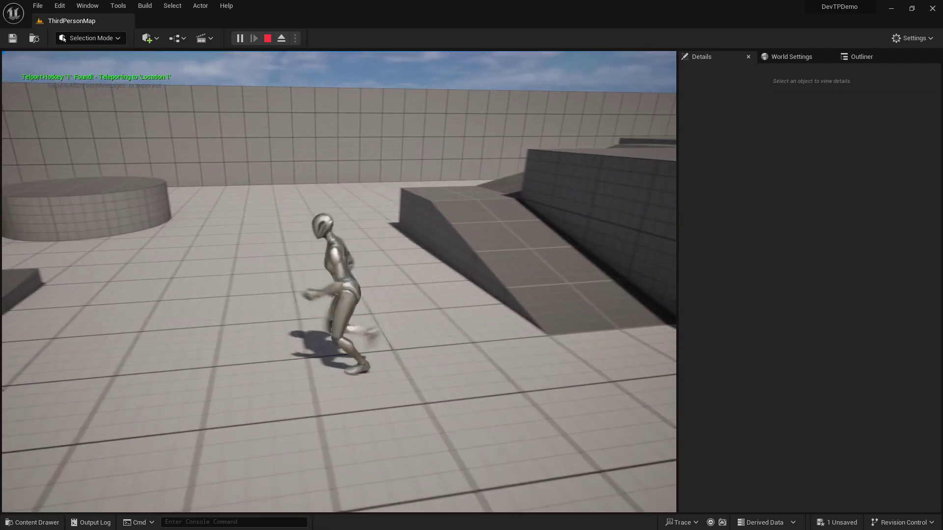
{"action": "key", "text": "1"}
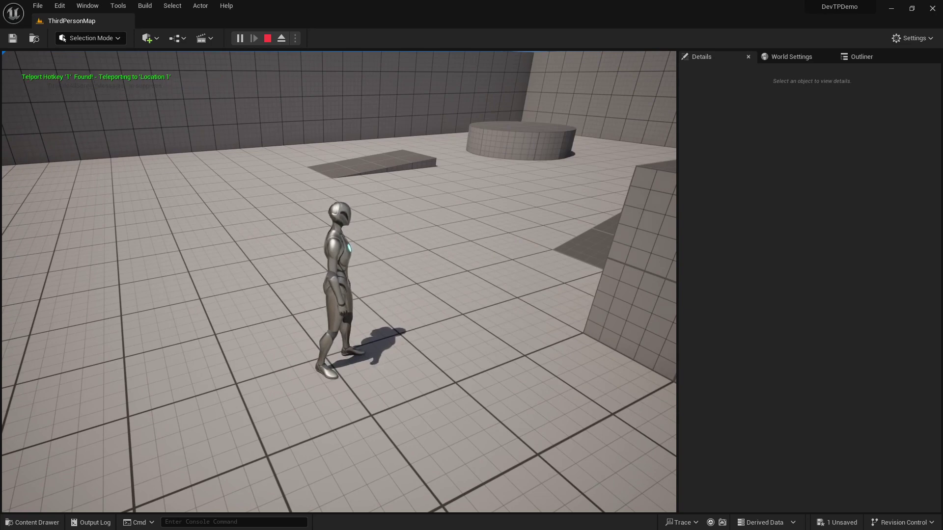
{"action": "key", "text": "w"}
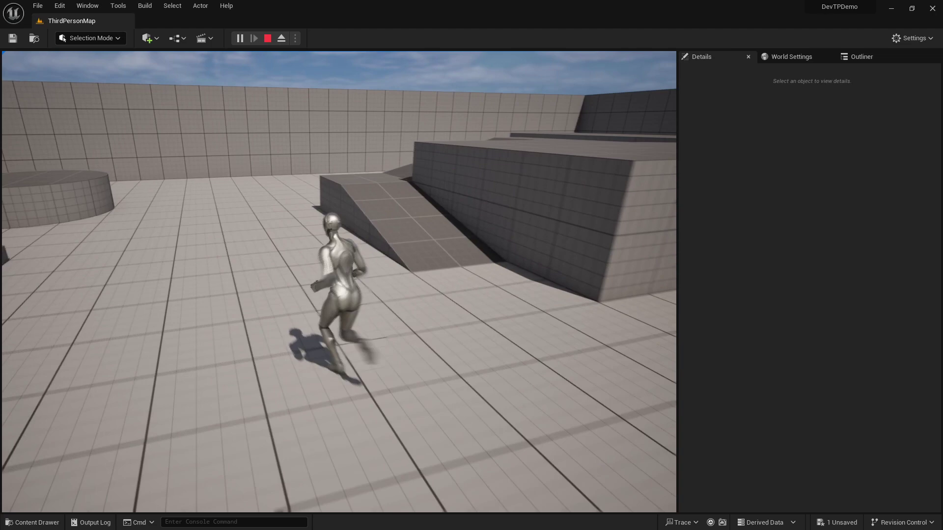
{"action": "key", "text": "a"}
{"action": "key", "text": "s"}
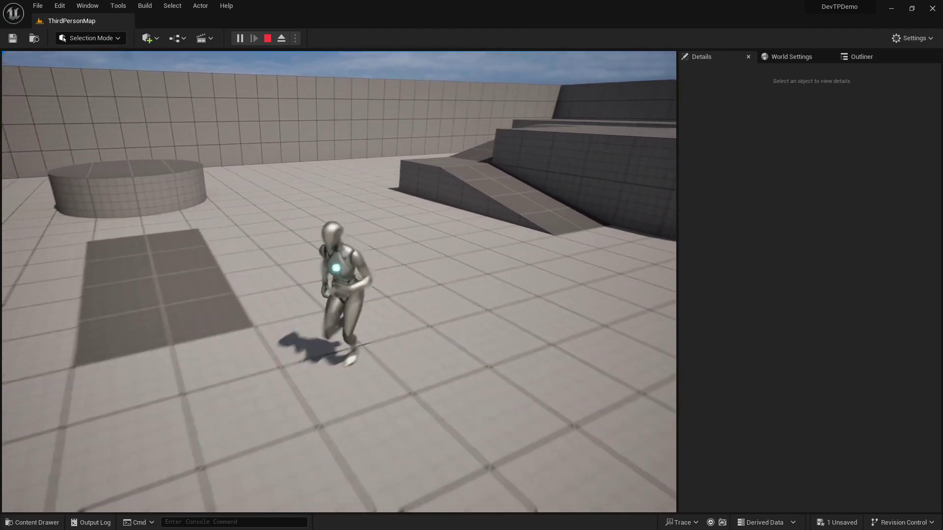
{"action": "key", "text": "d"}
{"action": "key", "text": "s"}
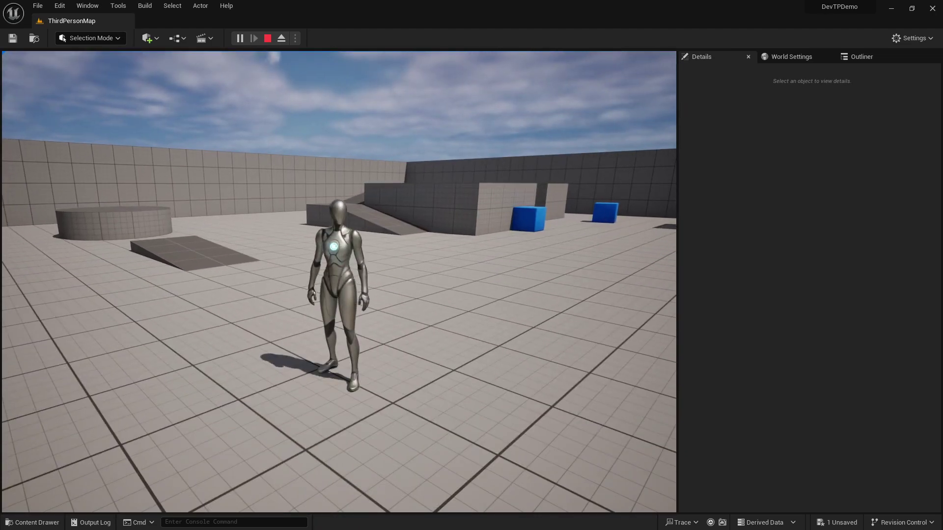
{"action": "key", "text": "w"}
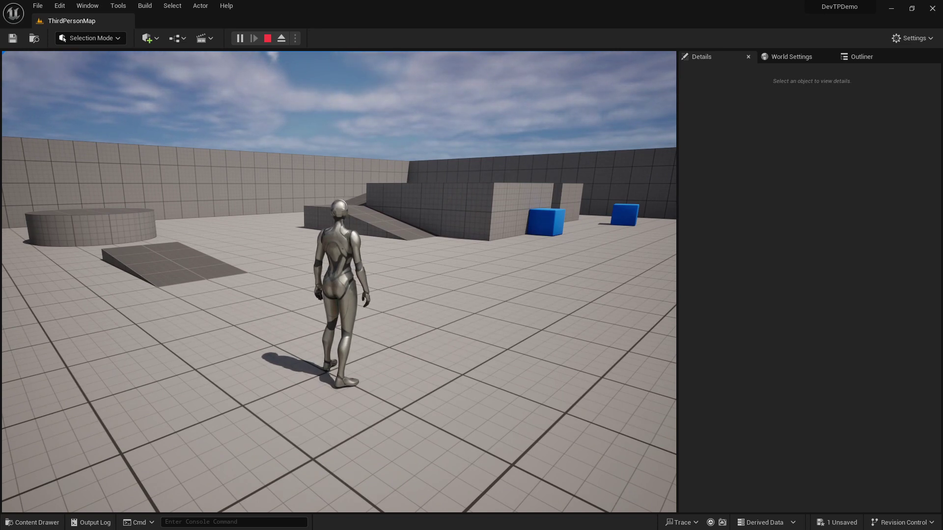
Show the in-game Dev Teleport Locations menu, view the Location 1 information, and reposition the menu near the upper middle of the view
{"action": "key", "text": "t"}
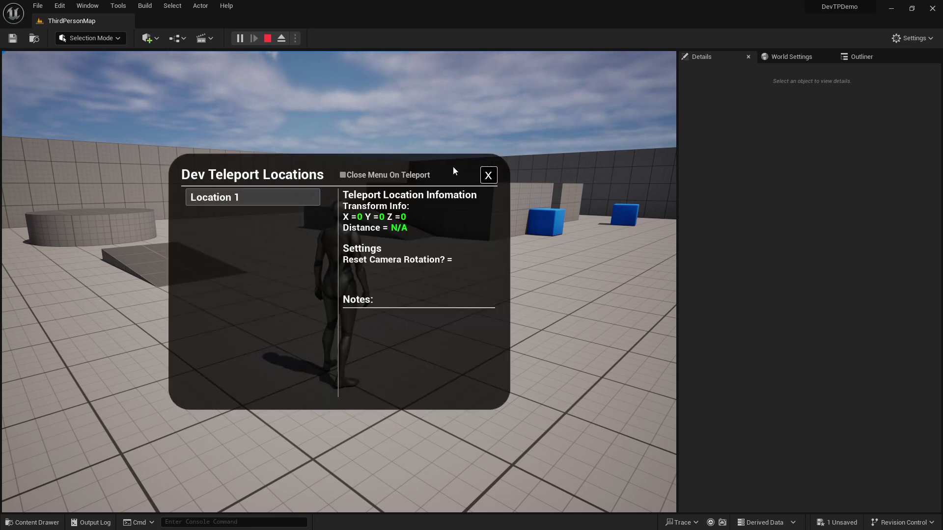
{"action": "left_click", "coordinate": [257, 206]}
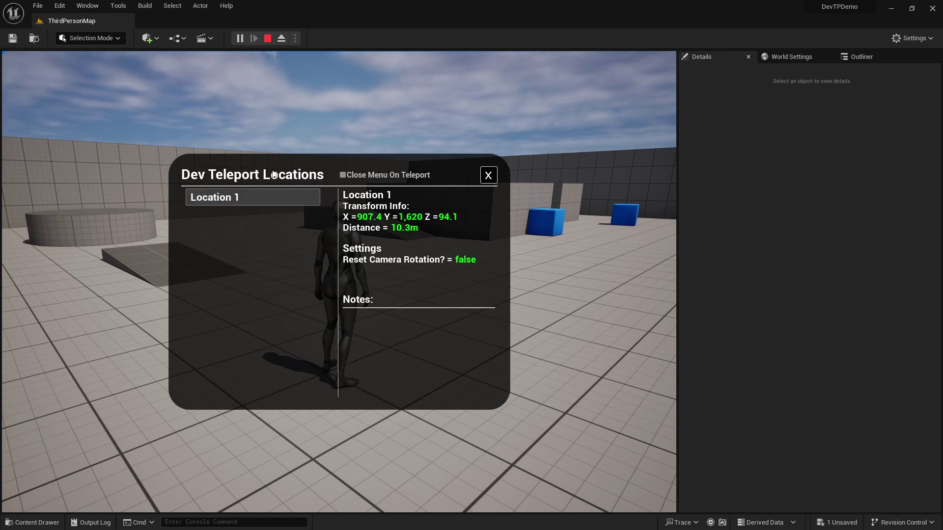
{"action": "left_click_drag", "start_coordinate": [287, 161], "coordinate": [507, 96]}
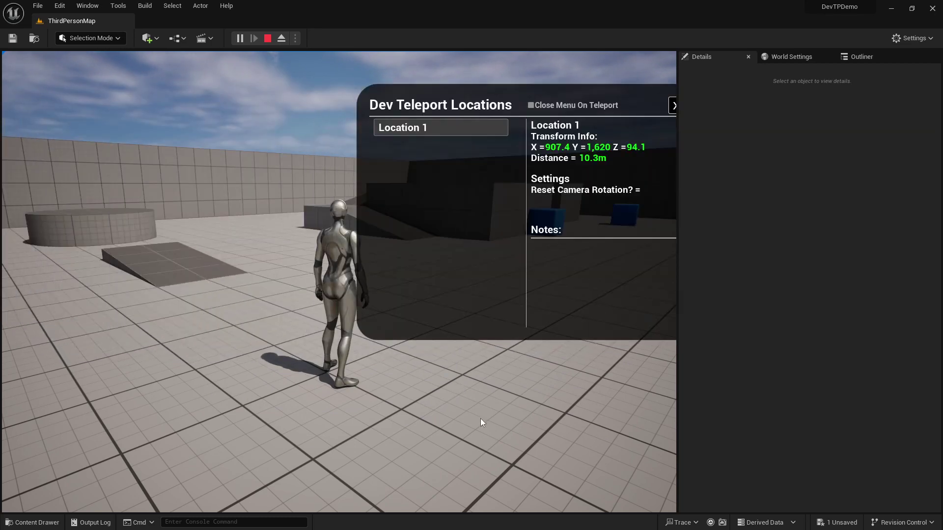
{"action": "left_click_drag", "start_coordinate": [481, 418], "coordinate": [579, 419]}
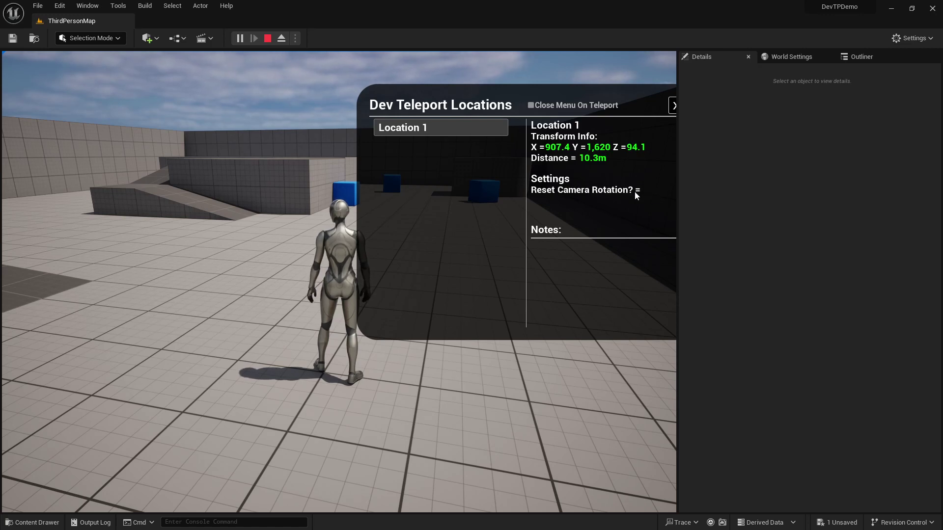
{"action": "left_click_drag", "start_coordinate": [603, 89], "coordinate": [535, 93]}
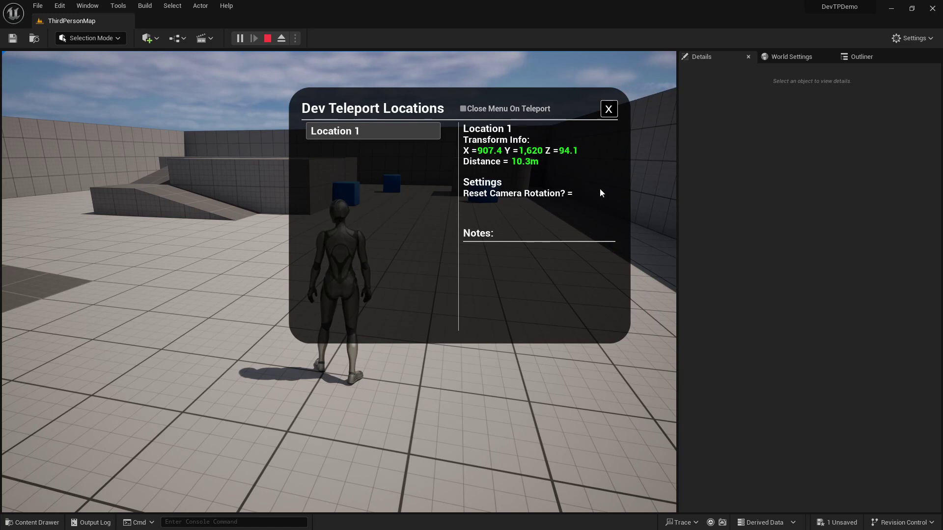
Teleport the character to Location 1 from the teleport menu, and repeat the teleport with Close Menu On Teleport enabled
{"action": "left_click", "coordinate": [420, 139]}
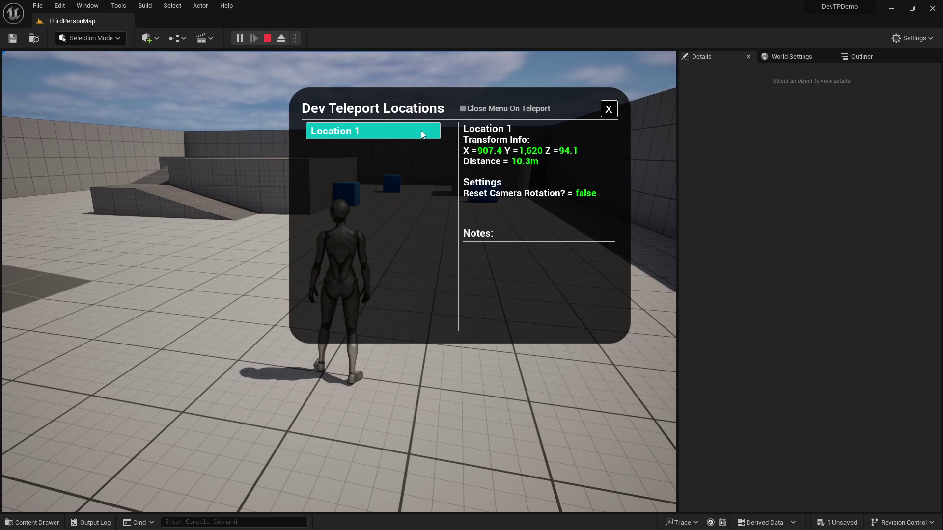
{"action": "left_click", "coordinate": [396, 131]}
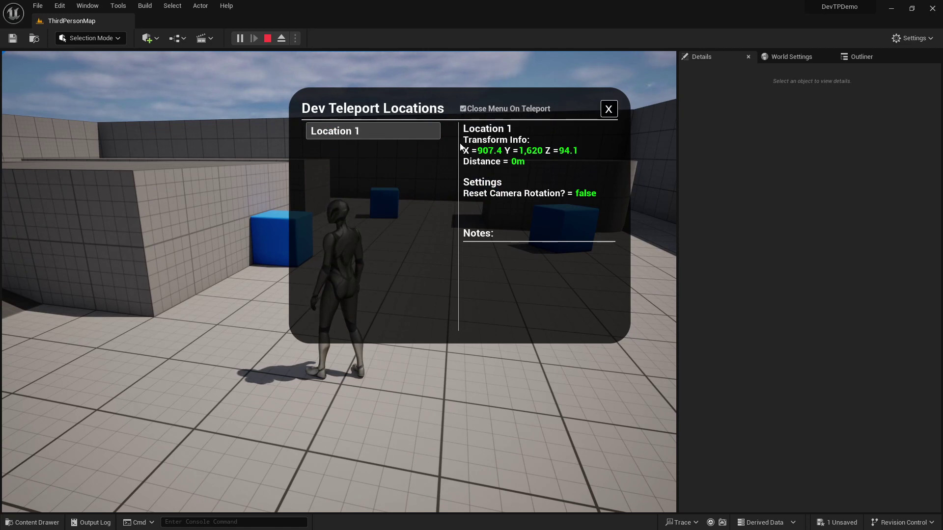
{"action": "left_click", "coordinate": [417, 129]}
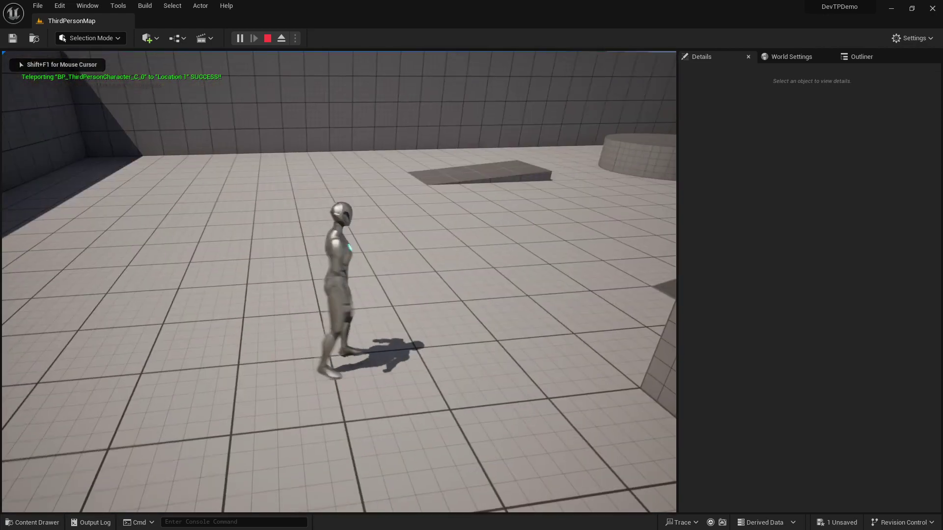
Run and jump the character over the blue cube onto the grey block, and end the play session
{"action": "key", "text": "w"}
{"action": "key", "text": "space"}
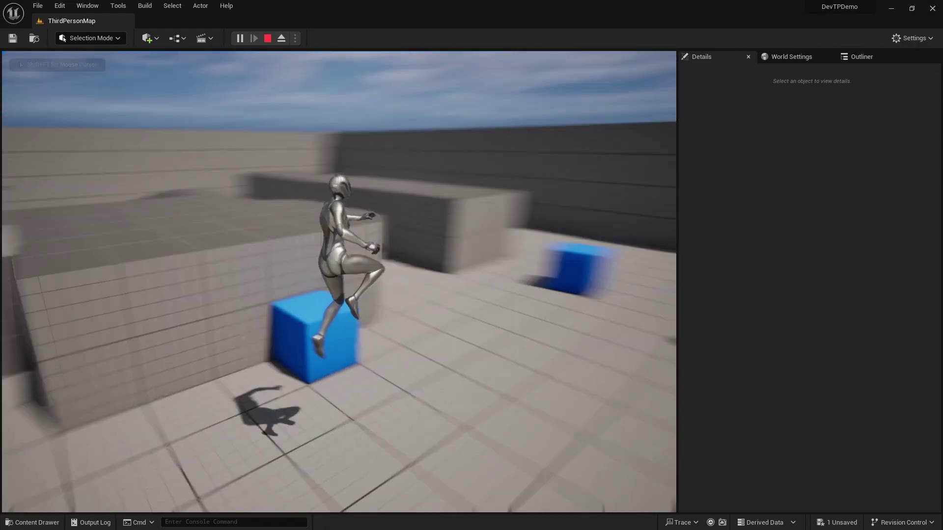
{"action": "key", "text": "w"}
{"action": "key", "text": "space"}
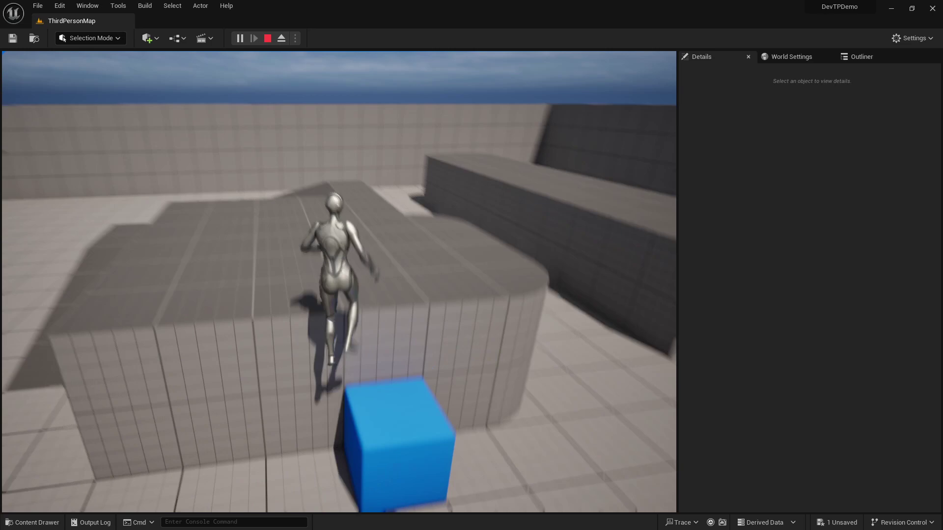
{"action": "key", "text": "a"}
{"action": "key", "text": "s"}
{"action": "key", "text": "Escape"}
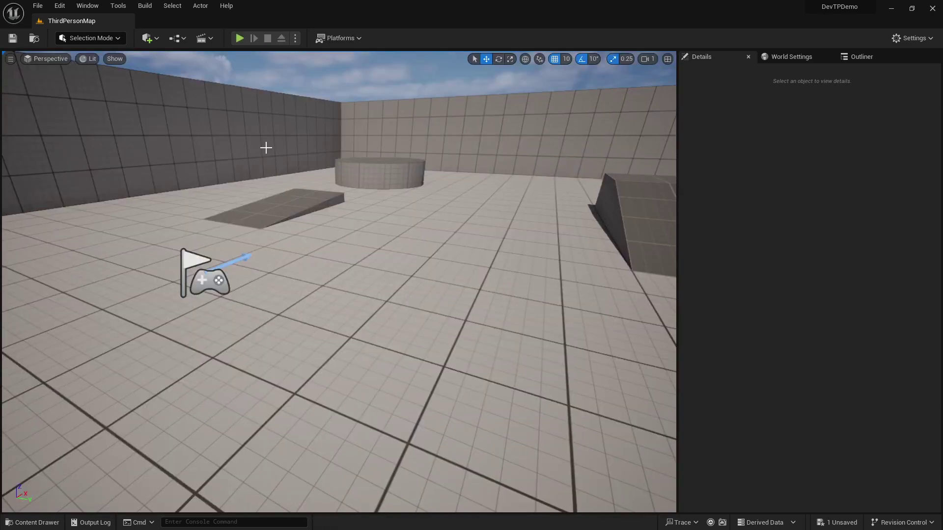
Duplicate the Location 1 teleport location onto the round platform, at about X 2242, Y 760, Z 194
{"action": "mouse_move", "coordinate": [265, 148]}
{"action": "right_mouse_down"}
{"action": "mouse_move", "coordinate": [383, 152]}
{"action": "mouse_move", "coordinate": [392, 177]}
{"action": "mouse_move", "coordinate": [338, 206]}
{"action": "mouse_move", "coordinate": [343, 196]}
{"action": "mouse_move", "coordinate": [314, 182]}
{"action": "right_mouse_up"}
{"action": "key", "text": "s"}
{"action": "left_click", "coordinate": [405, 291]}
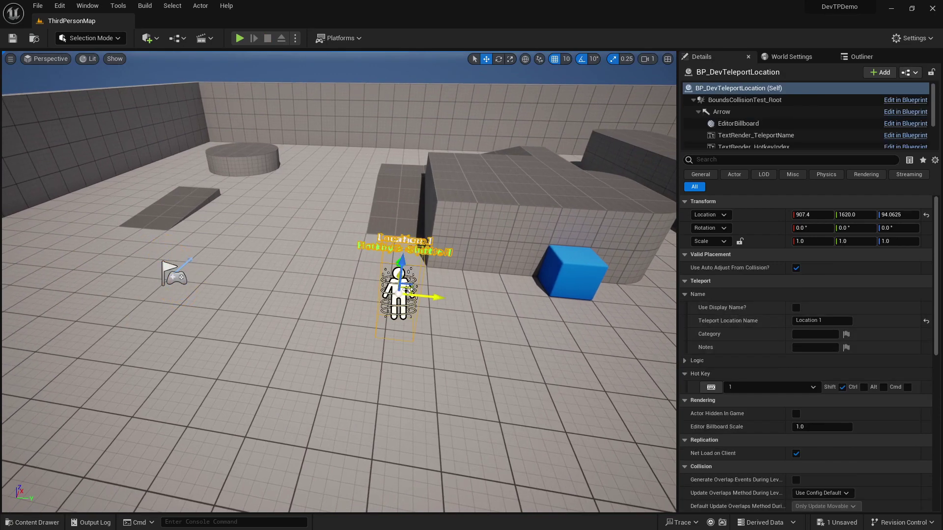
{"action": "left_click_drag", "start_coordinate": [405, 291], "coordinate": [253, 150], "text": "alt"}
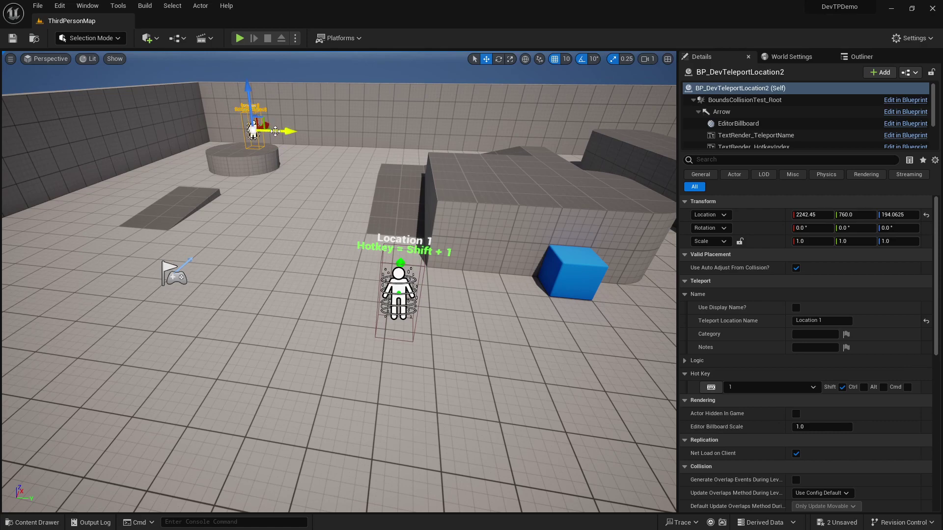
Sink the duplicated teleport location into the round platform, at about X 2158, Y 760, Z 54
{"action": "key", "text": "f"}
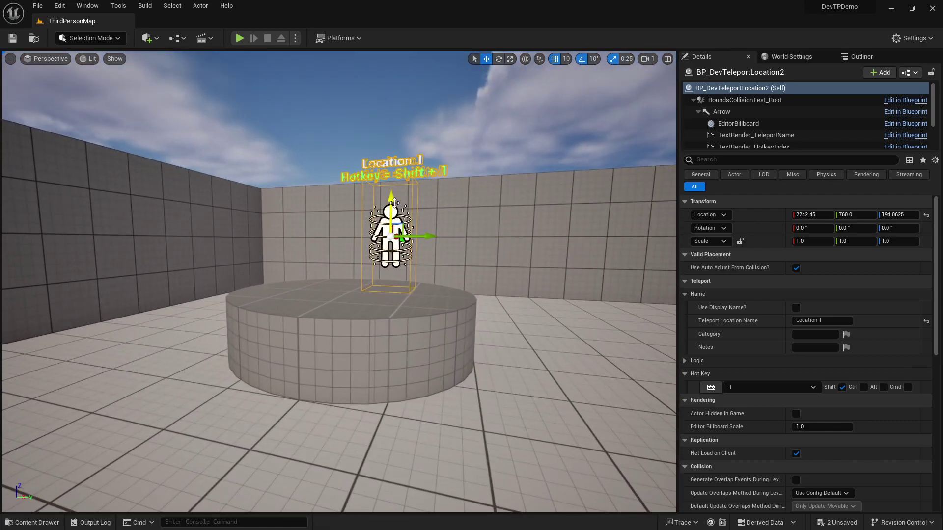
{"action": "left_click_drag", "start_coordinate": [391, 211], "coordinate": [385, 285]}
{"action": "right_click_drag", "start_coordinate": [386, 284], "coordinate": [346, 273]}
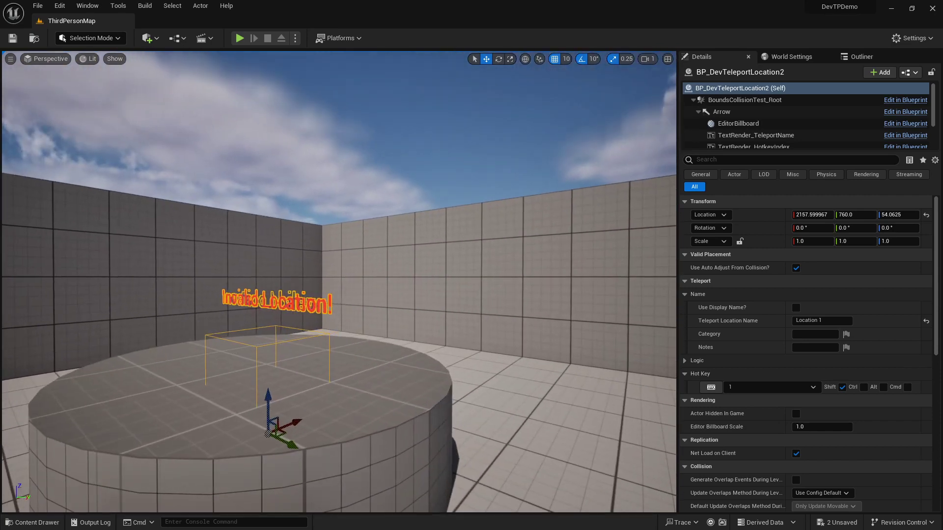
Examine the embedded teleport location's validity label and inner components from outside and inside the round platform
{"action": "left_click", "coordinate": [455, 327]}
{"action": "key", "text": "a"}
{"action": "right_click_drag", "start_coordinate": [449, 319], "coordinate": [410, 355]}
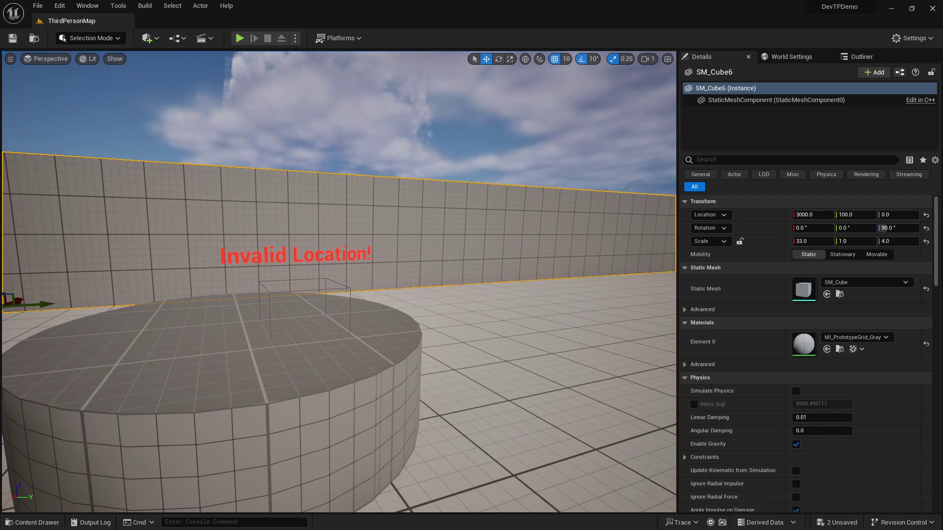
{"action": "key", "text": "w"}
{"action": "mouse_move", "coordinate": [342, 304]}
{"action": "right_mouse_down"}
{"action": "mouse_move", "coordinate": [314, 334]}
{"action": "mouse_move", "coordinate": [353, 301]}
{"action": "right_mouse_up"}
{"action": "key", "text": "s"}
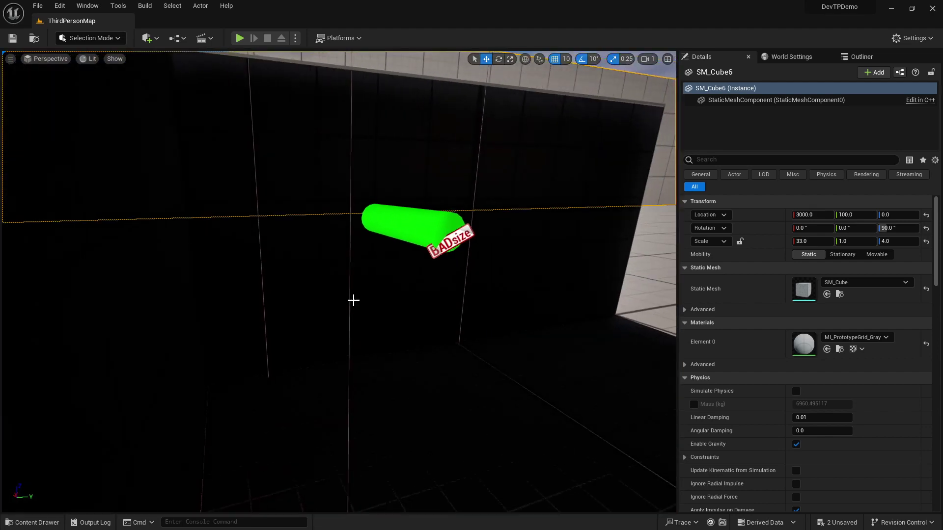
{"action": "left_click", "coordinate": [447, 240]}
{"action": "right_click_drag", "start_coordinate": [451, 241], "coordinate": [494, 231]}
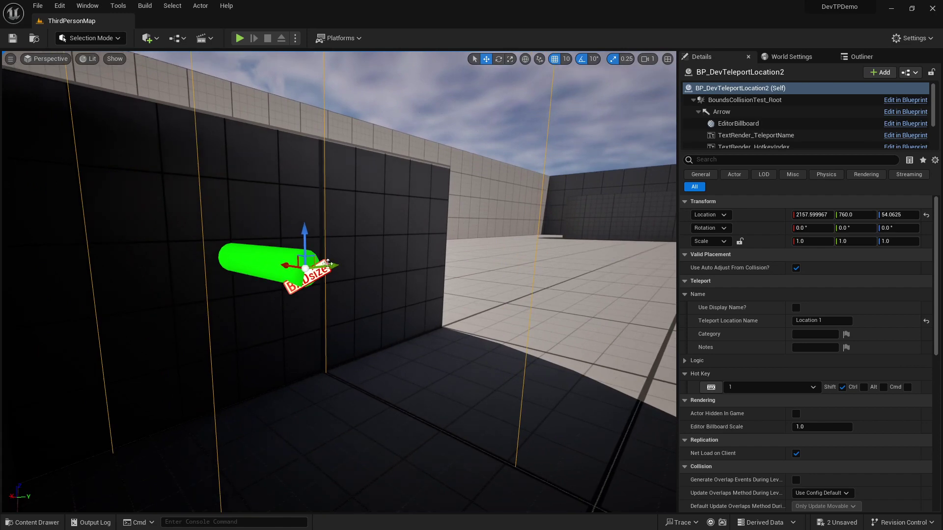
{"action": "key", "text": "f"}
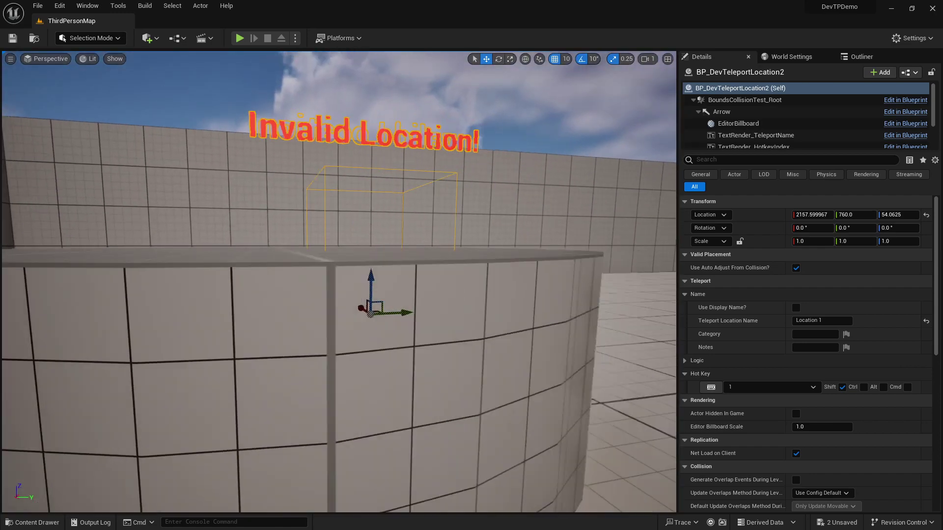
{"action": "key", "text": "s"}
{"action": "right_click_drag", "start_coordinate": [371, 186], "coordinate": [329, 196]}
{"action": "right_click_drag", "start_coordinate": [393, 231], "coordinate": [406, 220]}
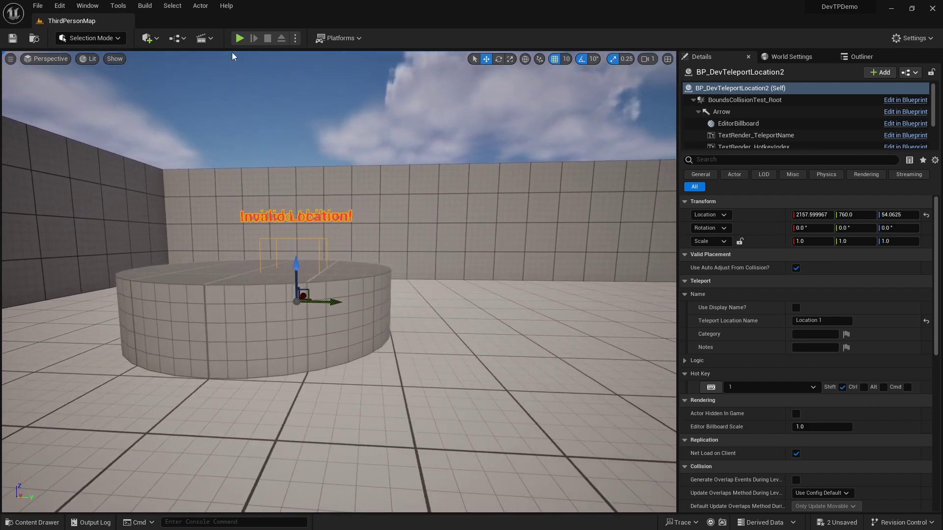
Check in play mode which locations the Dev Teleport Locations menu lists, and end the play session
{"action": "left_click", "coordinate": [240, 39]}
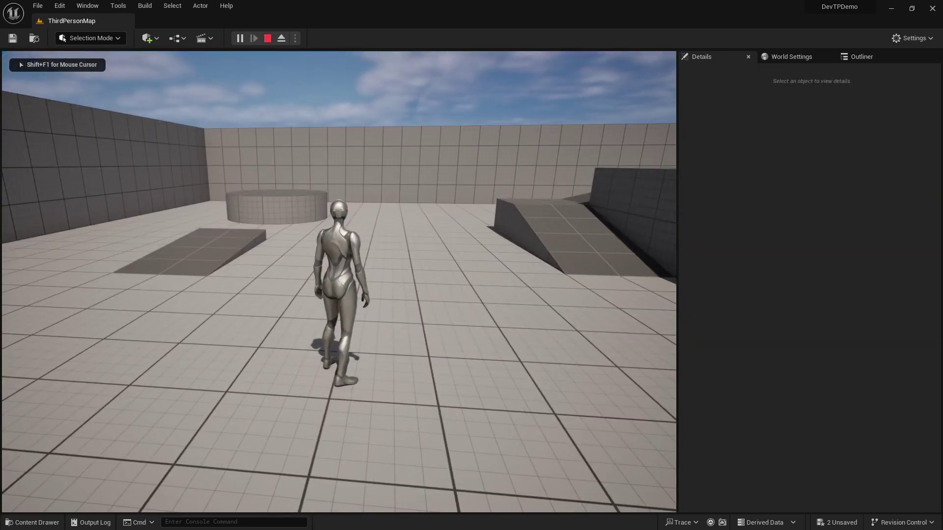
{"action": "key", "text": "t"}
{"action": "mouse_move", "coordinate": [201, 196]}
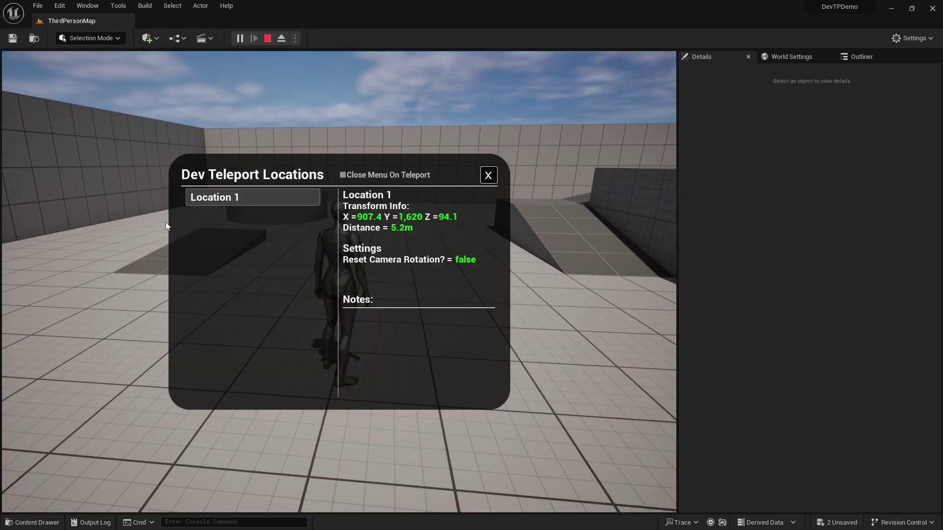
{"action": "key", "text": "Escape"}
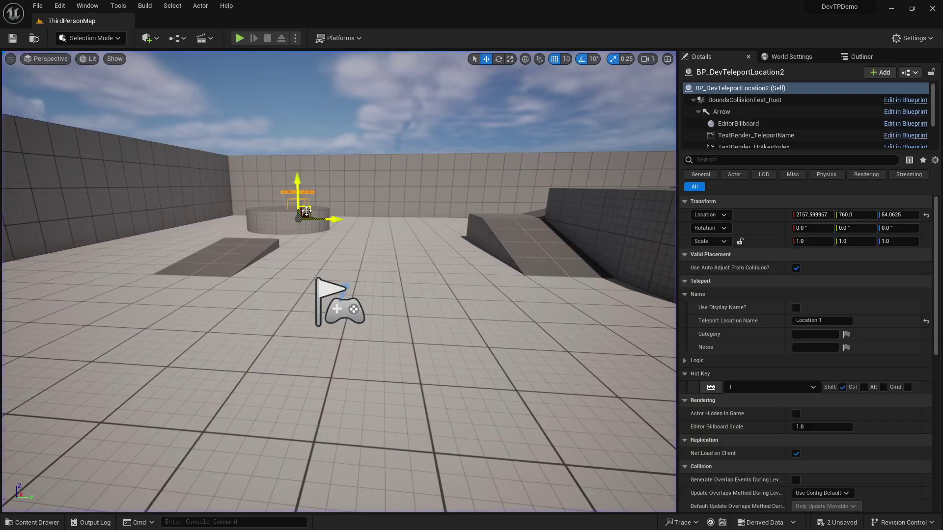
Raise the embedded teleport location out of the round platform to about Z 194
{"action": "mouse_move", "coordinate": [330, 242]}
{"action": "right_mouse_down"}
{"action": "mouse_move", "coordinate": [295, 196]}
{"action": "mouse_move", "coordinate": [330, 241]}
{"action": "right_mouse_up"}
{"action": "key", "text": "w"}
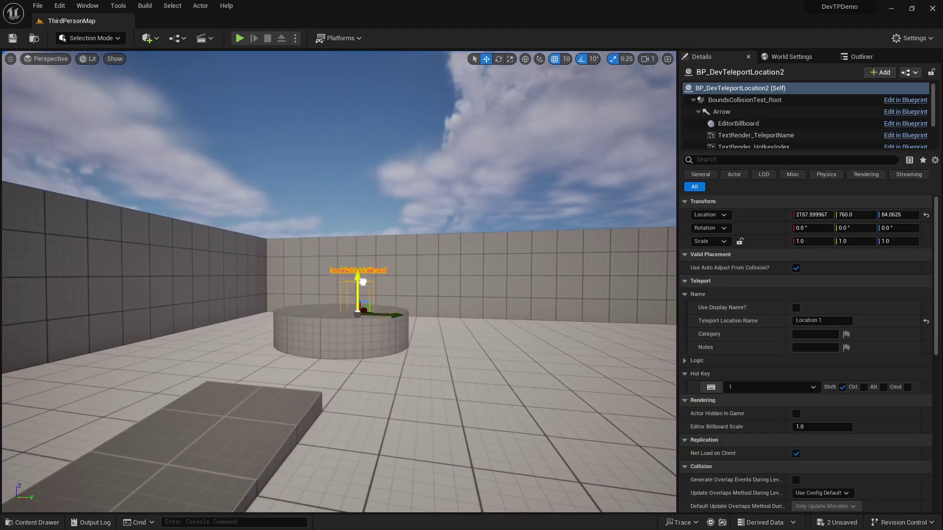
{"action": "left_click_drag", "start_coordinate": [359, 295], "coordinate": [362, 246]}
{"action": "right_click_drag", "start_coordinate": [387, 290], "coordinate": [407, 294]}
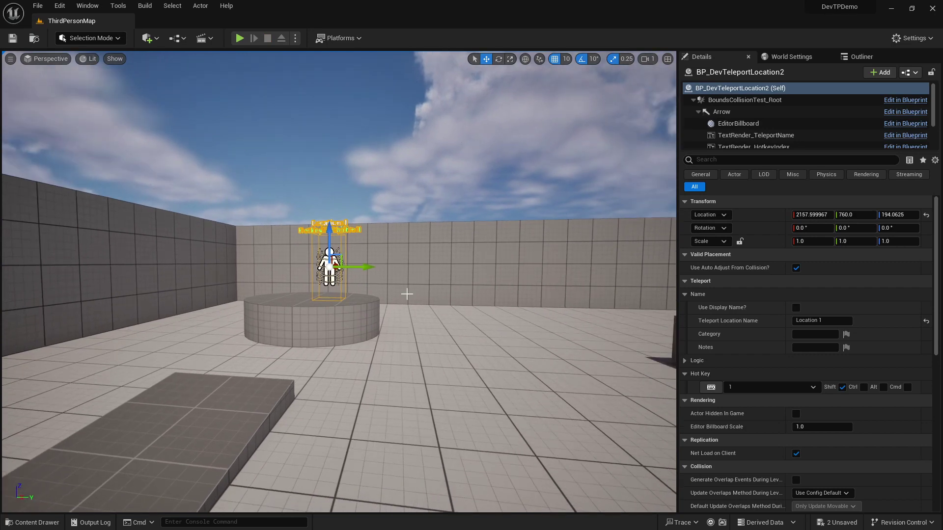
Try both Location 1 entries of the Dev Teleport Locations menu in play mode, and end the play session
{"action": "key", "text": "alt+p"}
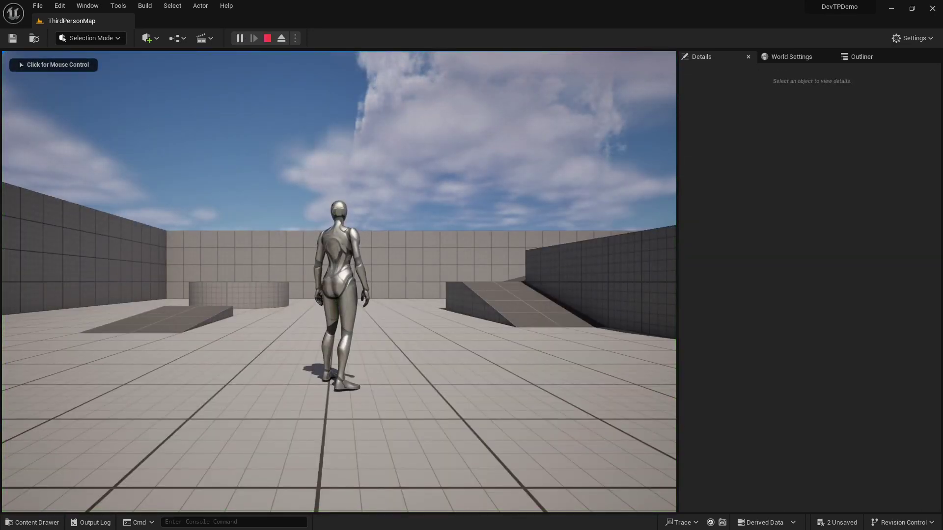
{"action": "left_click", "coordinate": [406, 293]}
{"action": "key", "text": "t"}
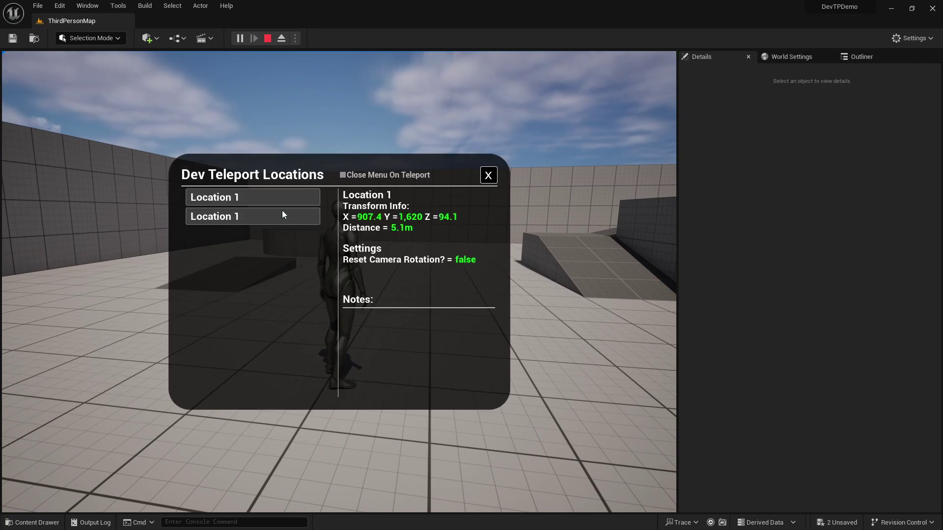
{"action": "left_click", "coordinate": [284, 199]}
{"action": "left_click", "coordinate": [290, 217]}
{"action": "key", "text": "Escape"}
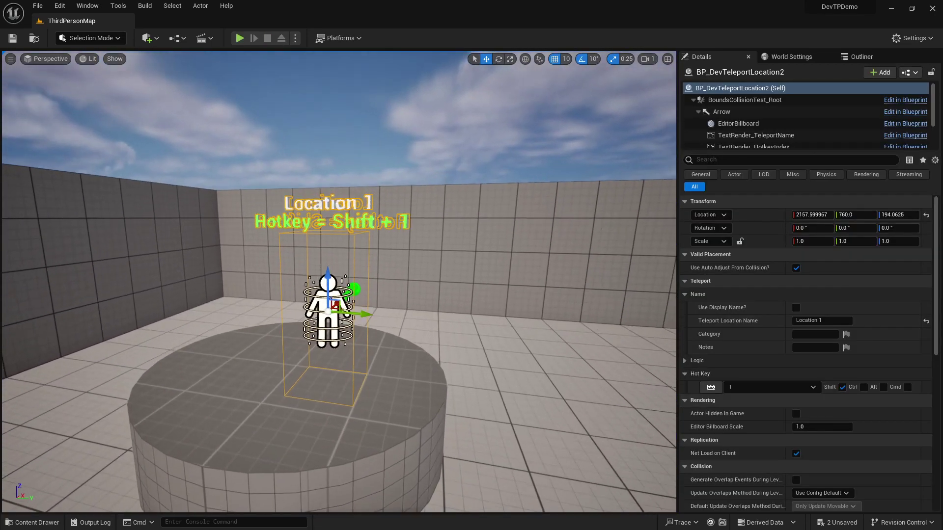
Set the platform teleport location's name to Location 2 and its hotkey to Shift + 2
{"action": "left_click", "coordinate": [832, 321]}
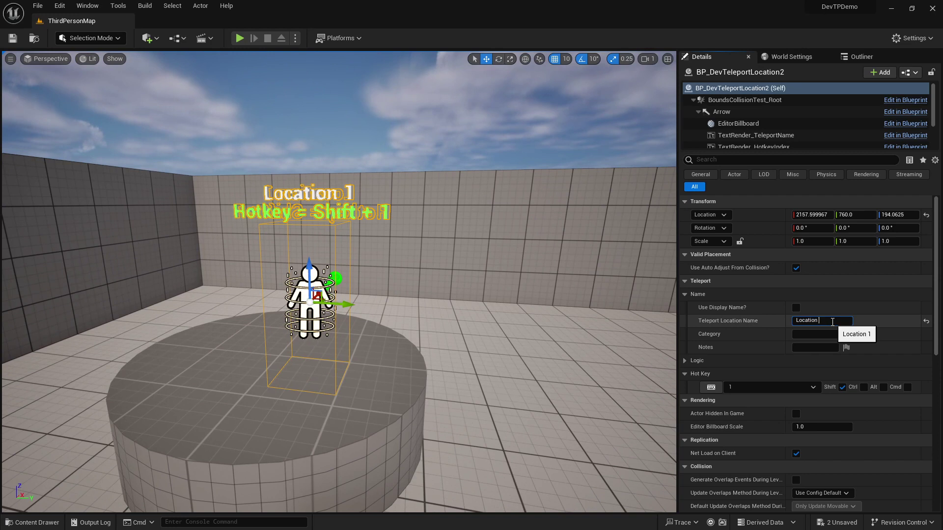
{"action": "left_click", "coordinate": [715, 387]}
{"action": "key", "text": "2"}
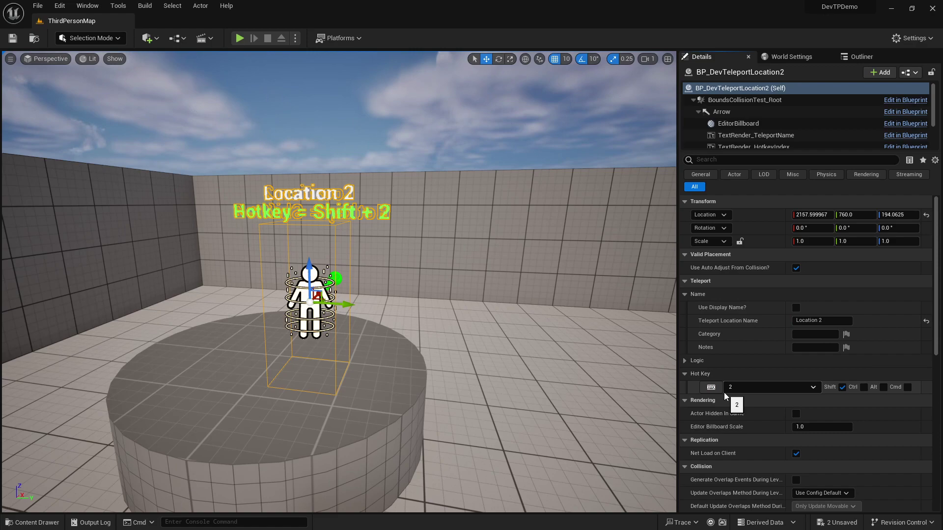
Test the Shift + 1 and Shift + 2 teleport hotkeys alternately in play mode, and end the play session
{"action": "right_click", "coordinate": [479, 211]}
{"action": "right_click_drag", "start_coordinate": [469, 221], "coordinate": [413, 230]}
{"action": "key", "text": "a"}
{"action": "key", "text": "w"}
{"action": "key", "text": "w"}
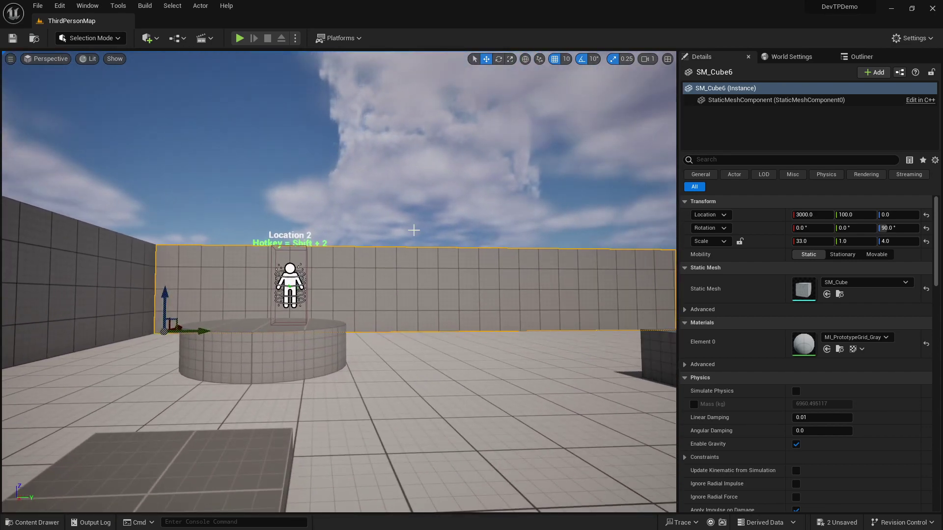
{"action": "left_click", "coordinate": [239, 38]}
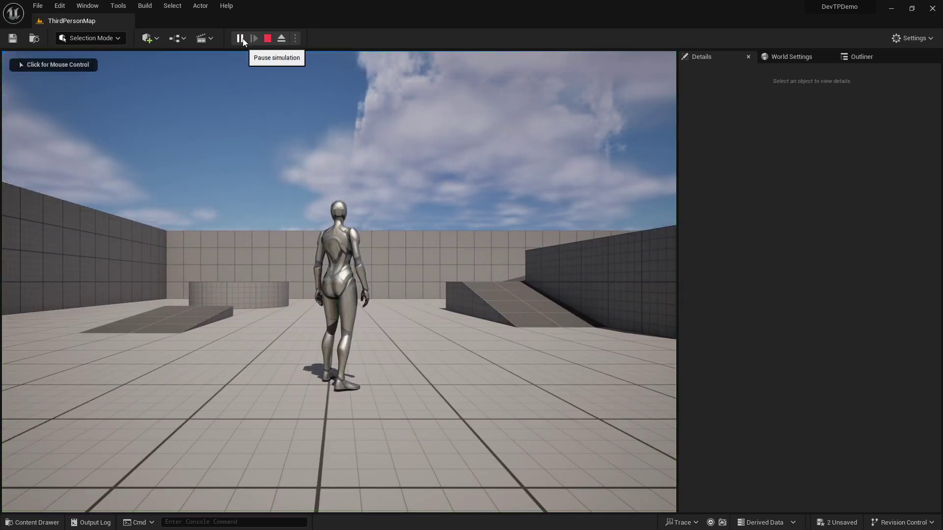
{"action": "left_click", "coordinate": [245, 88]}
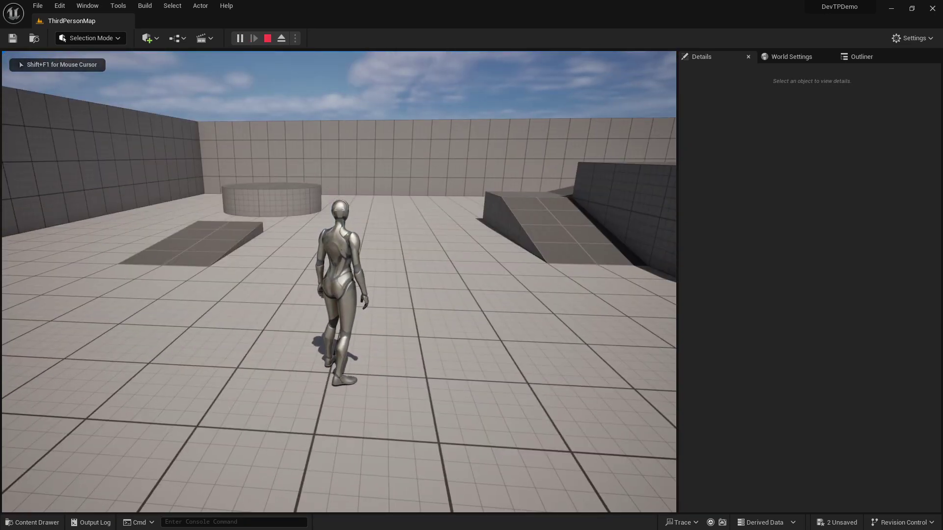
{"action": "key", "text": "1"}
{"action": "key", "text": "2"}
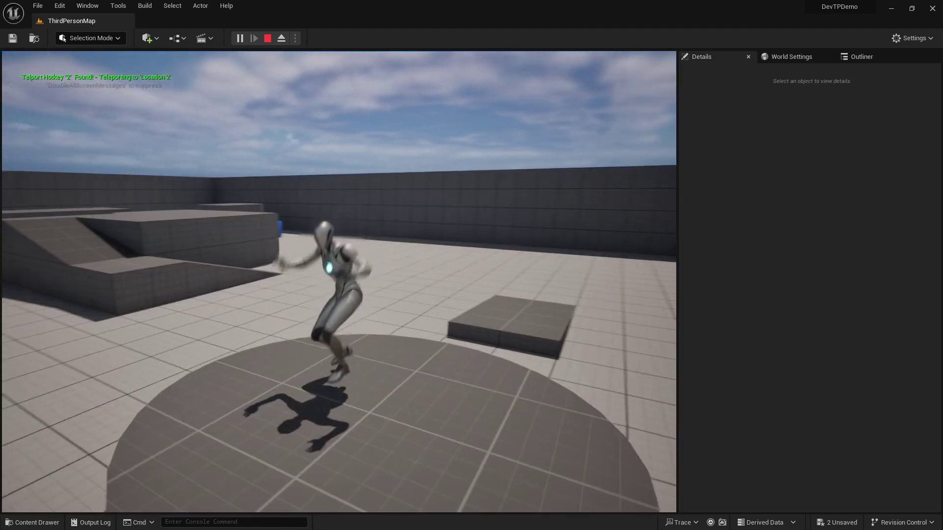
{"action": "key", "text": "1"}
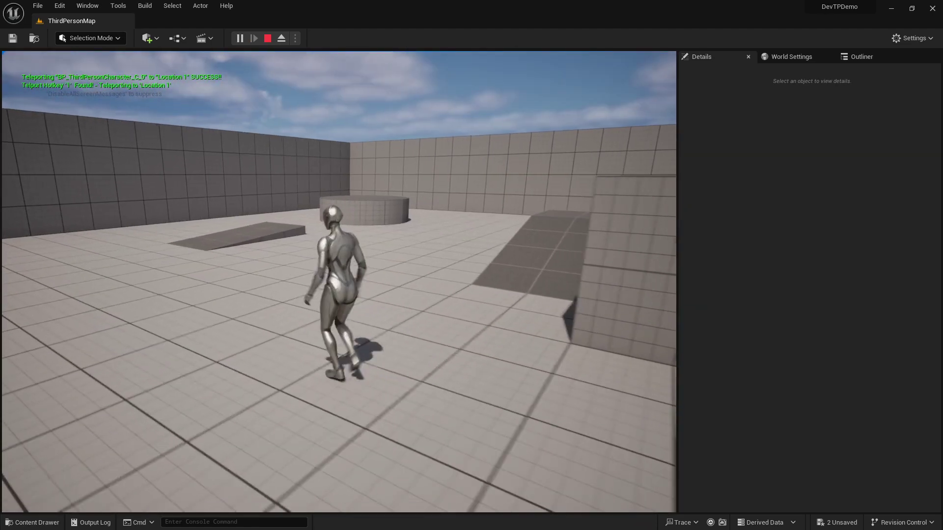
{"action": "key", "text": "2"}
{"action": "key", "text": "Escape"}
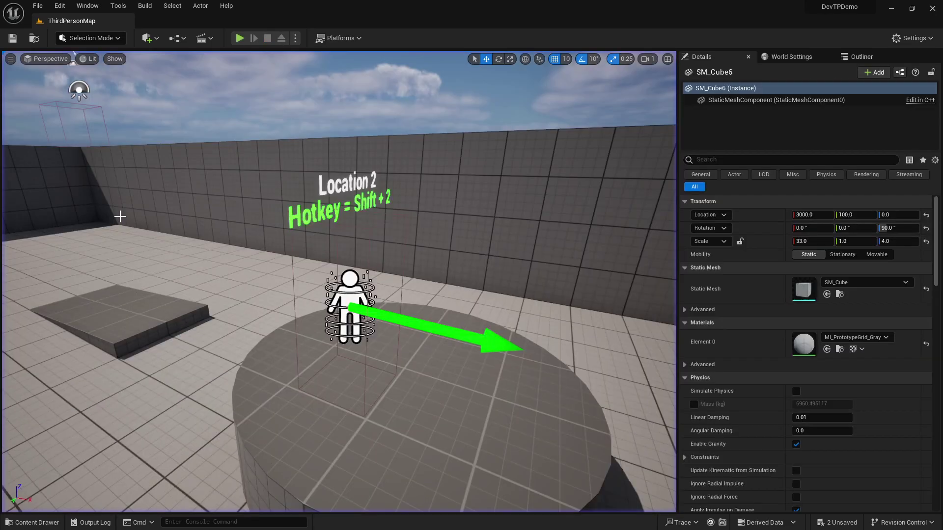
Rotate the Location 2 teleport location to 150° about the Z axis
{"action": "left_click", "coordinate": [360, 299]}
{"action": "right_click_drag", "start_coordinate": [360, 299], "coordinate": [373, 324]}
{"action": "key", "text": "e"}
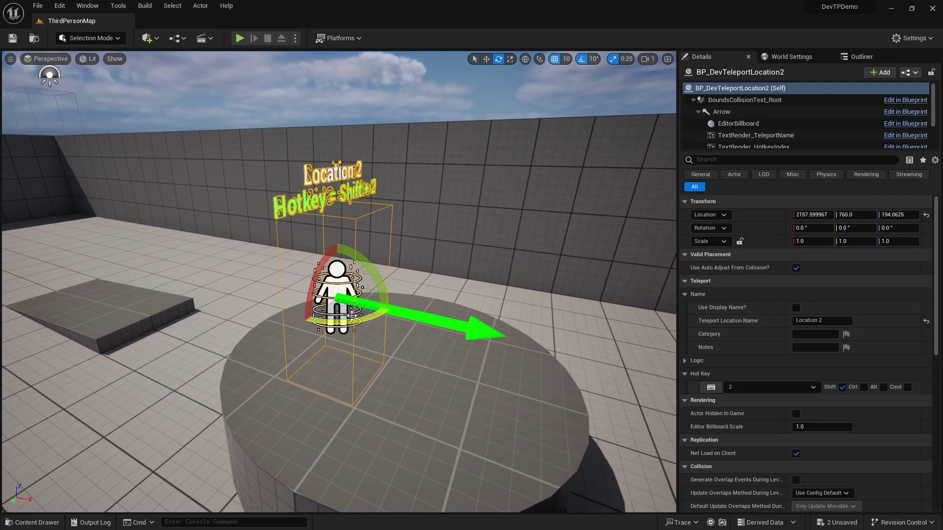
{"action": "left_click_drag", "start_coordinate": [372, 323], "coordinate": [461, 310]}
{"action": "left_click_drag", "start_coordinate": [275, 319], "coordinate": [201, 146]}
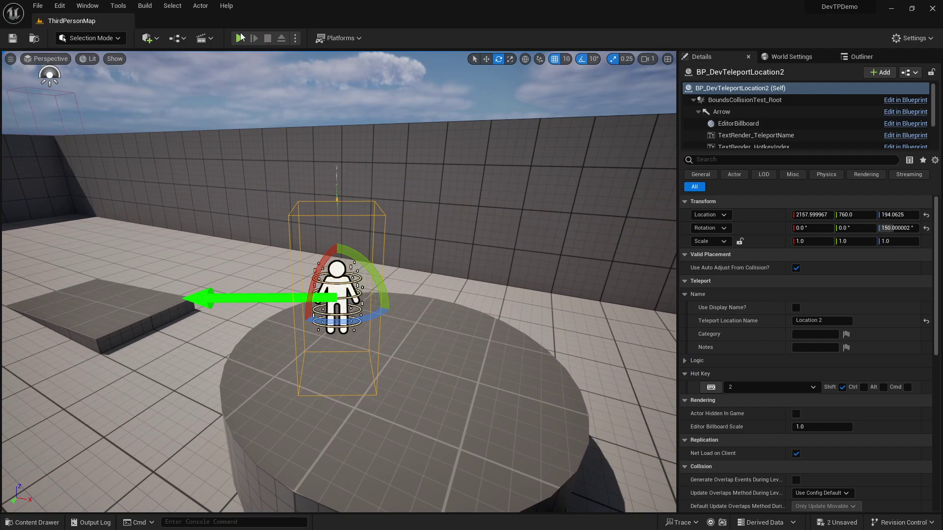
Check in play mode which way the character faces when teleporting between Location 2 and Location 1 by hotkey, and end the session
{"action": "left_click", "coordinate": [240, 38]}
{"action": "key", "text": "shift+2"}
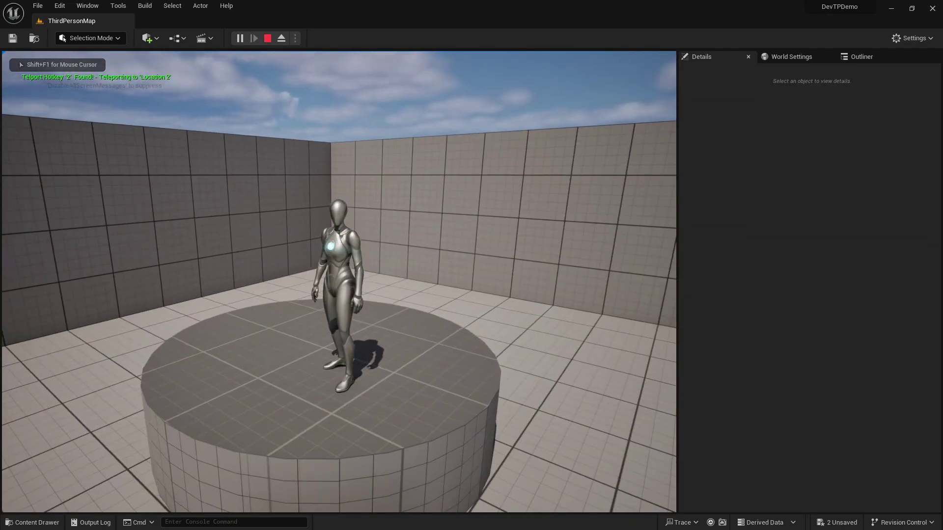
{"action": "key", "text": "shift+1"}
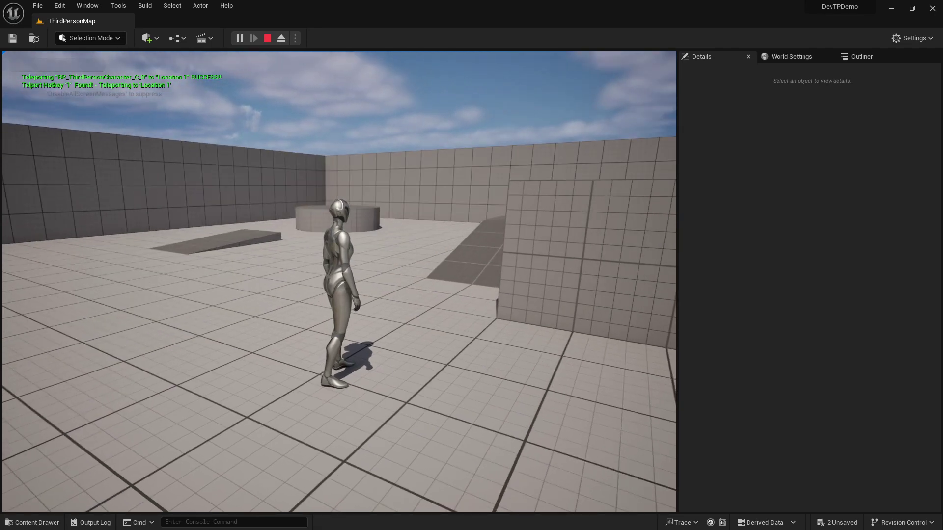
{"action": "key", "text": "shift+2"}
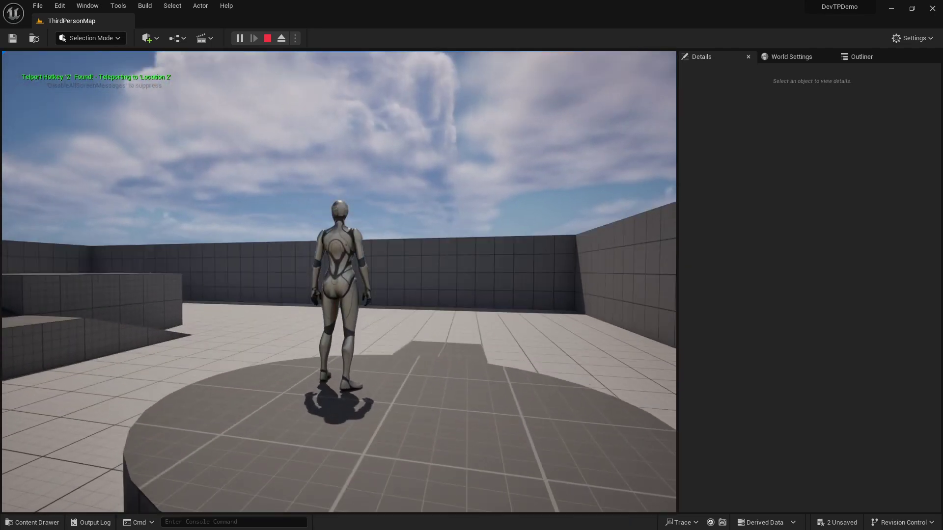
{"action": "key", "text": "Escape"}
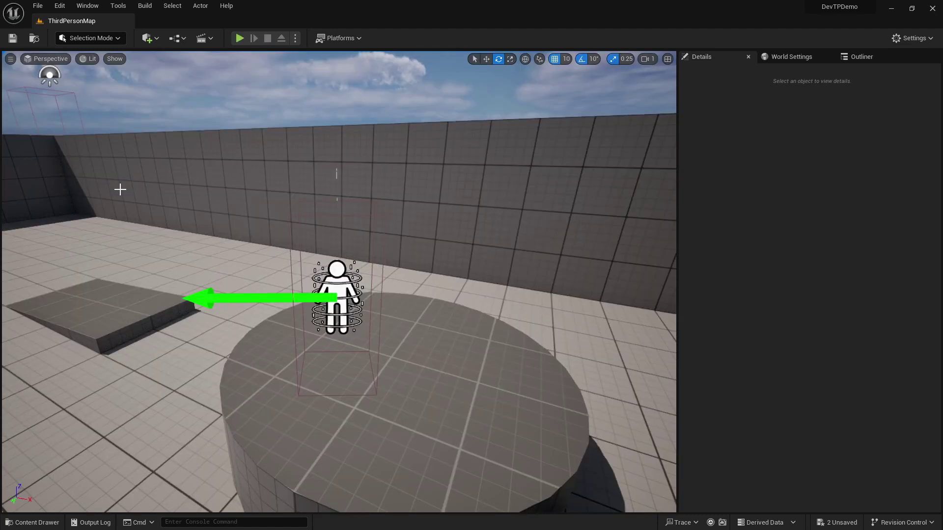
Enable Force Camera Rotation Reset in the Logic settings of Location 2, and inspect its camera marker on the round platform
{"action": "left_click", "coordinate": [370, 278]}
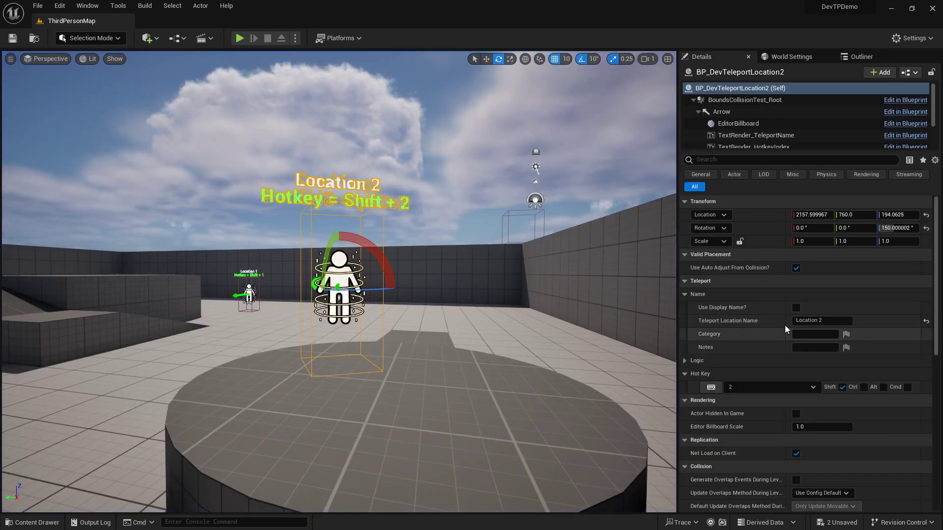
{"action": "left_click", "coordinate": [685, 361]}
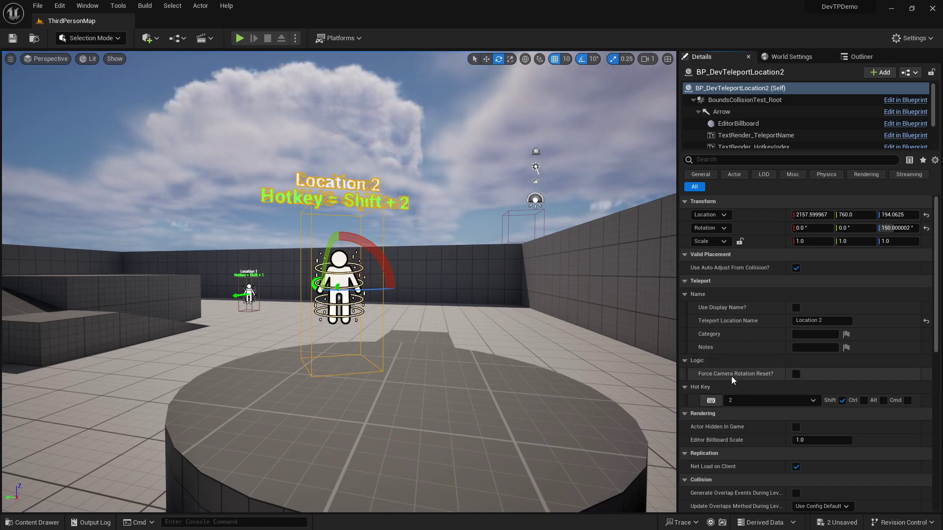
{"action": "left_click", "coordinate": [795, 374]}
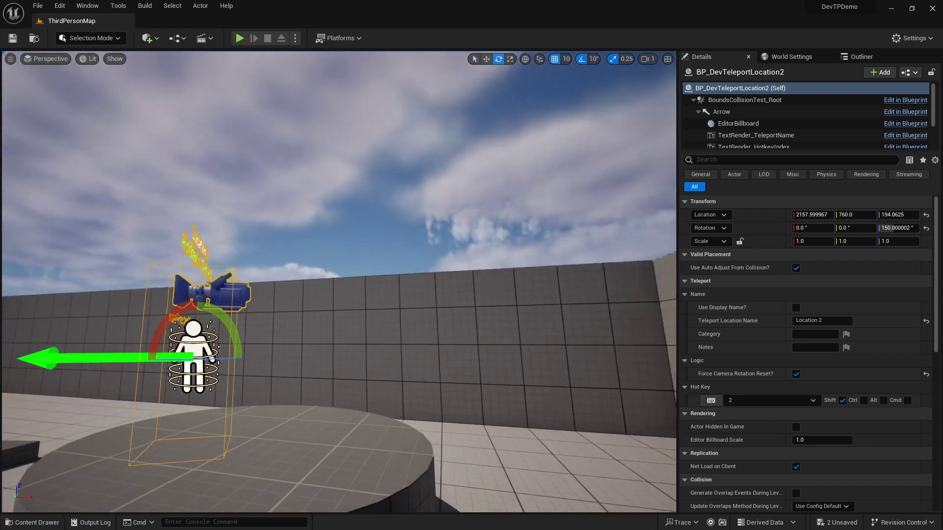
{"action": "right_click_drag", "start_coordinate": [338, 281], "coordinate": [387, 292]}
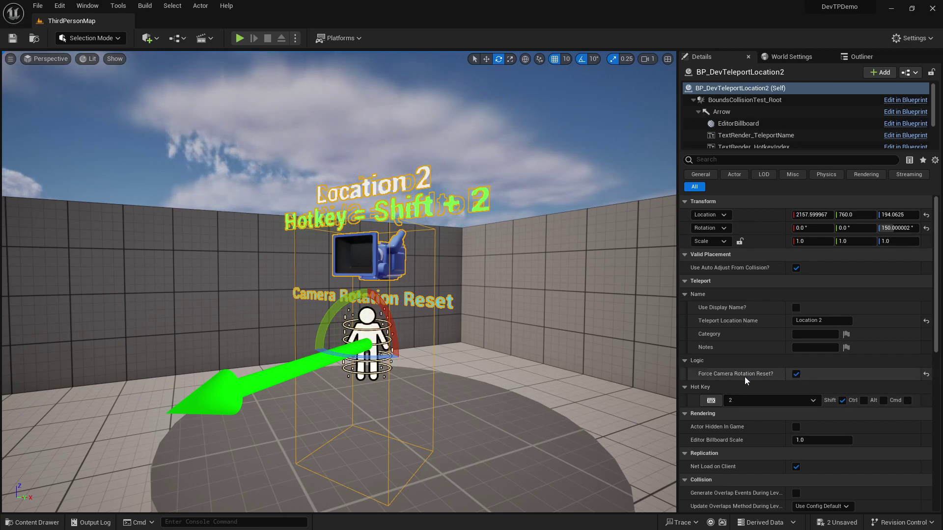
{"action": "scroll", "coordinate": [552, 255], "scroll_direction": "down", "scroll_amount": 8}
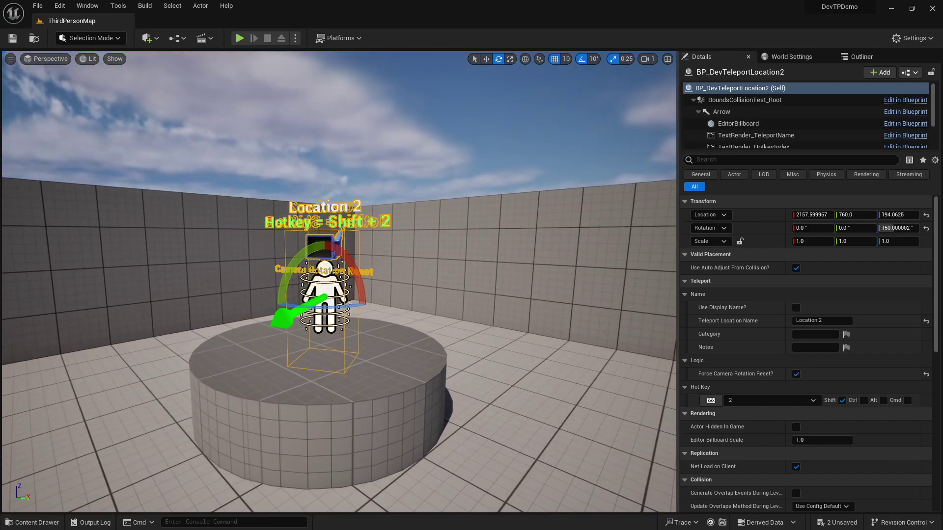
{"action": "left_click_drag", "start_coordinate": [552, 255], "coordinate": [511, 255]}
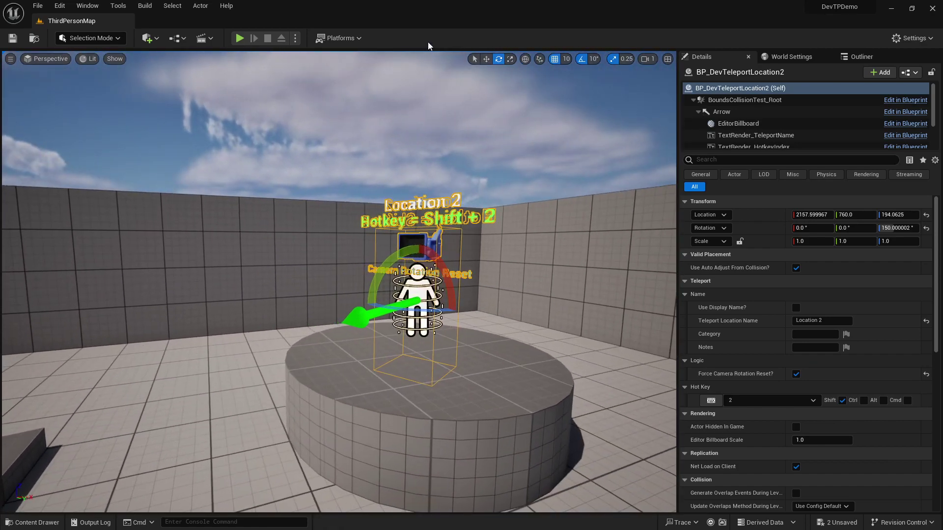
Start a play session and run the character around the open floor in different directions
{"action": "left_click", "coordinate": [239, 38]}
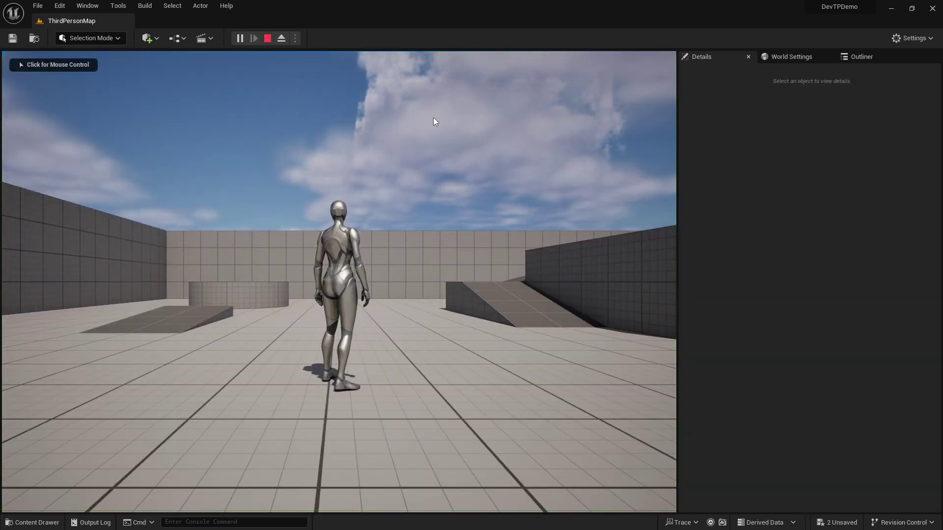
{"action": "left_click", "coordinate": [429, 121]}
{"action": "key", "text": "w"}
{"action": "key", "text": "a"}
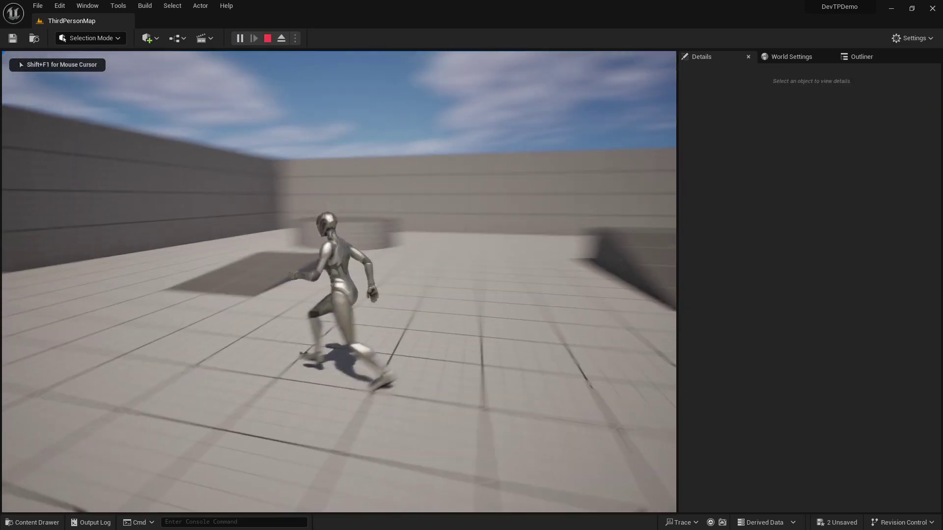
{"action": "key", "text": "d"}
{"action": "key", "text": "a"}
{"action": "key", "text": "s"}
{"action": "key", "text": "w"}
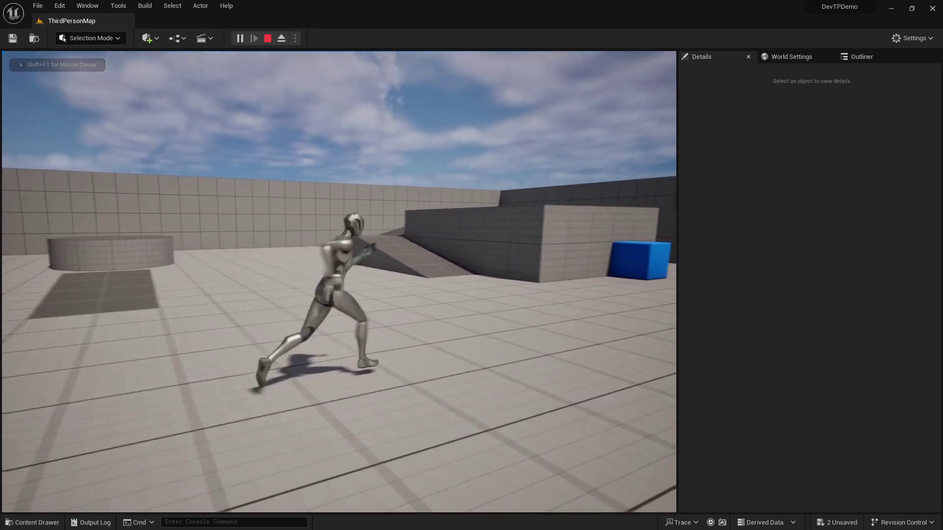
{"action": "key", "text": "space"}
{"action": "key", "text": "a"}
{"action": "key", "text": "w"}
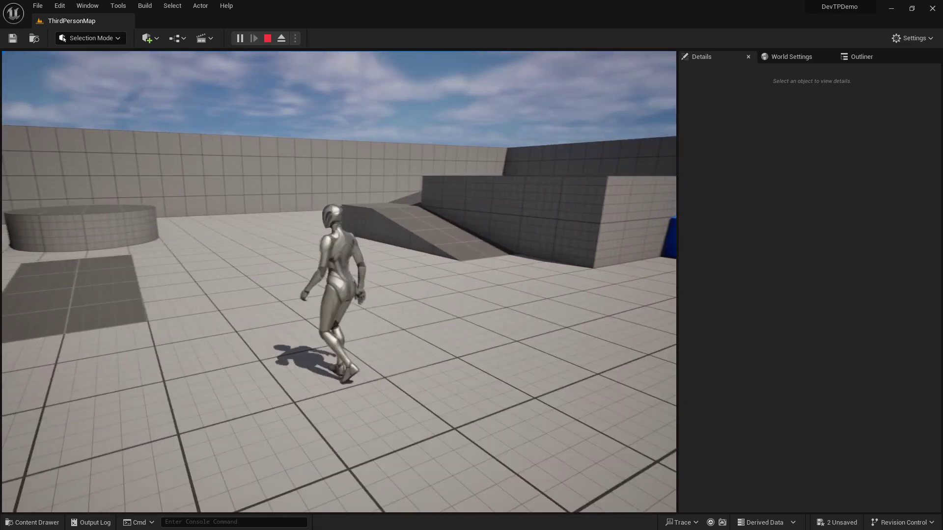
{"action": "key", "text": "d"}
{"action": "key", "text": "s"}
{"action": "key", "text": "a"}
{"action": "key", "text": "w"}
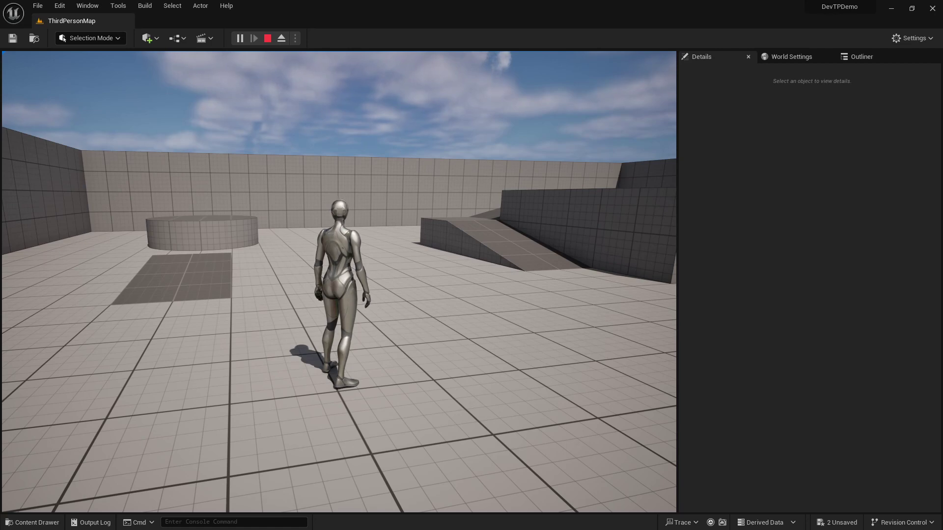
Teleport between Location 2 and Location 1 with their hotkeys, comparing the camera direction on arrival from different view angles
{"action": "key", "text": "2"}
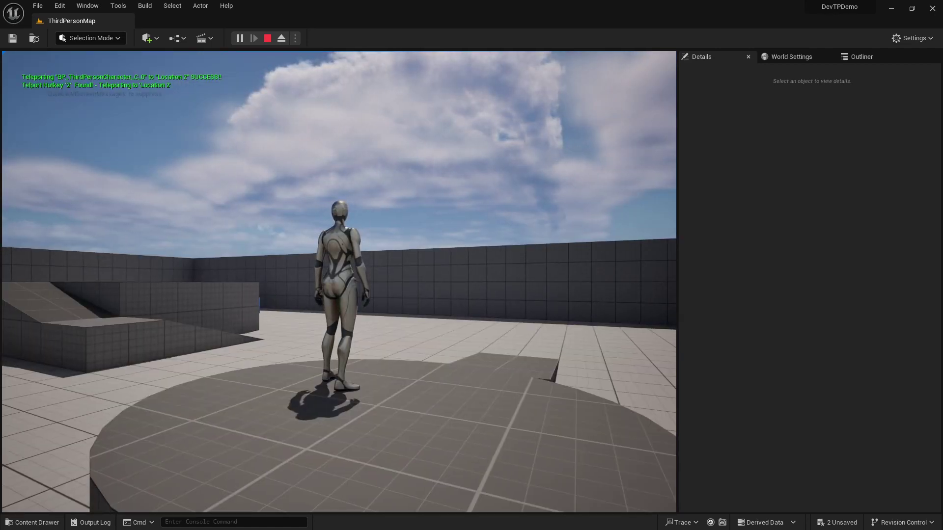
{"action": "key", "text": "space"}
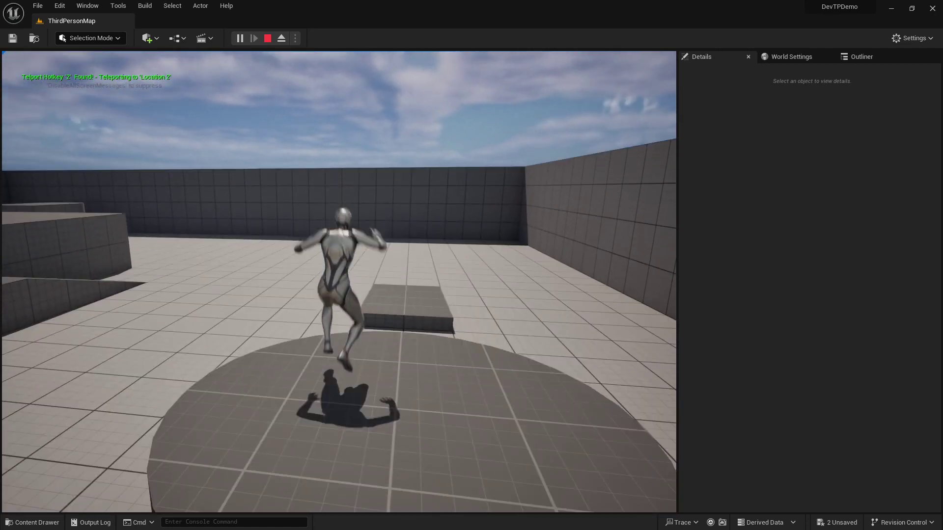
{"action": "key", "text": "1"}
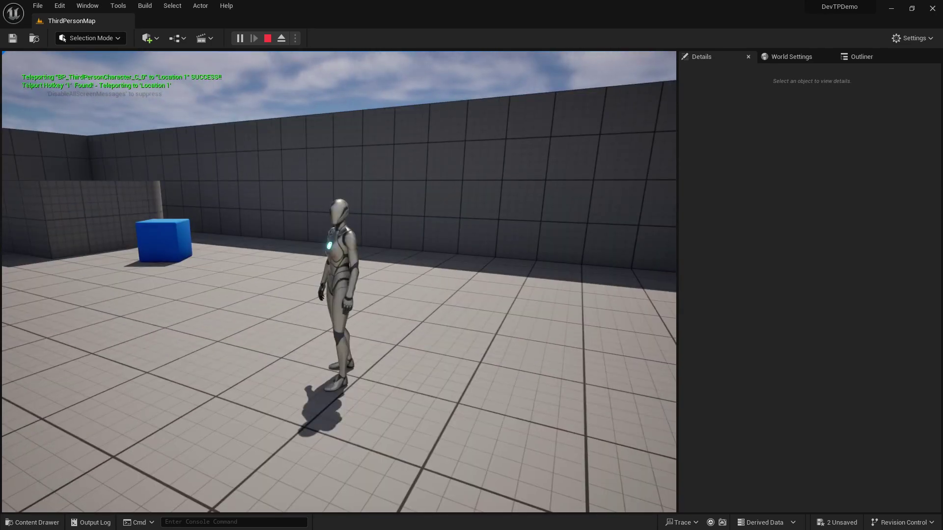
{"action": "key", "text": "a"}
{"action": "key", "text": "s"}
{"action": "key", "text": "a"}
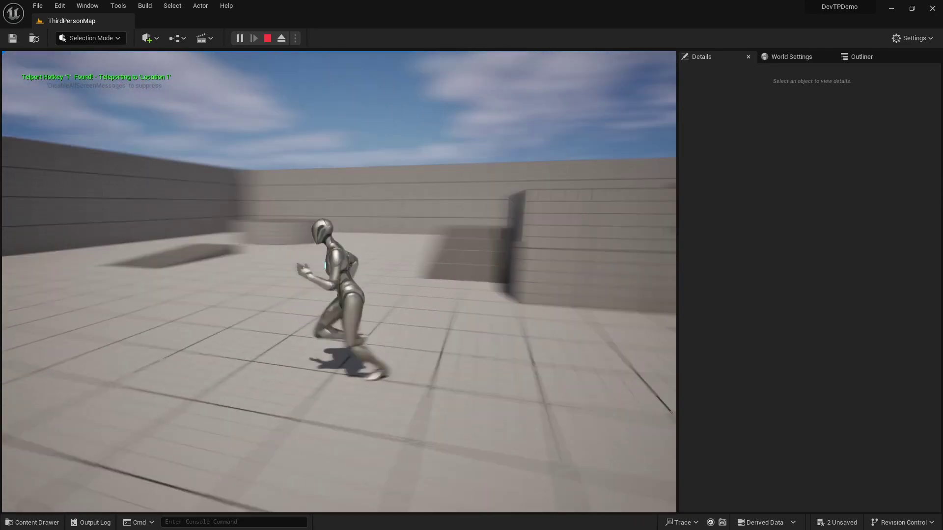
{"action": "key", "text": "d"}
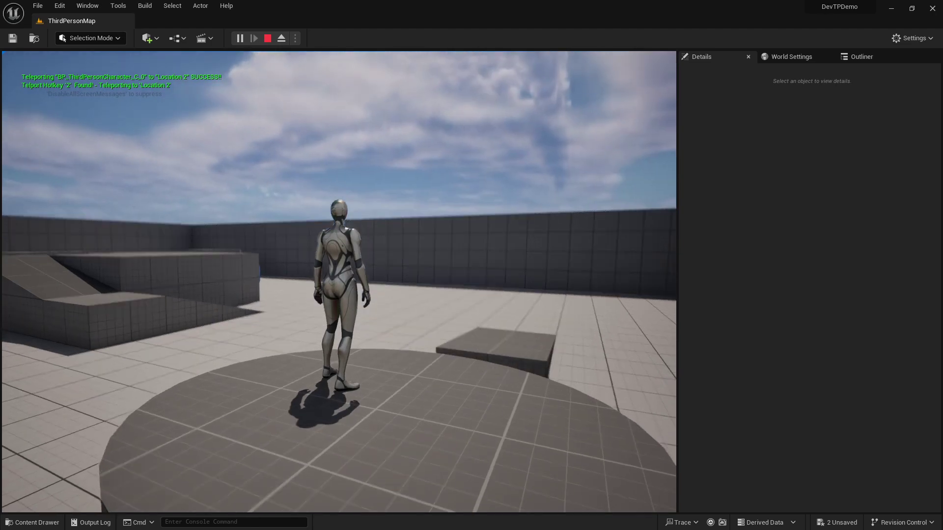
Teleport to Location 2 by hotkey, run the character off the round platform, and teleport back to Location 1
{"action": "key", "text": "2"}
{"action": "key", "text": "w"}
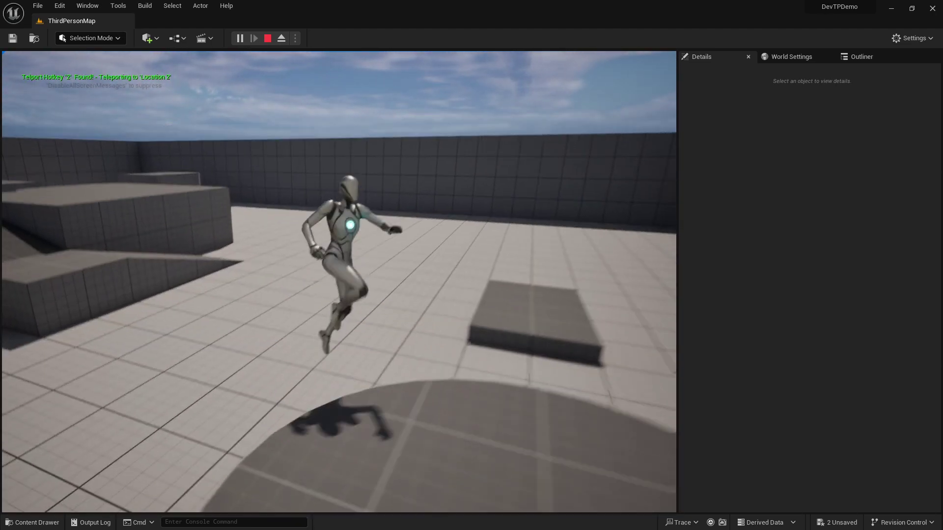
{"action": "key", "text": "a"}
{"action": "key", "text": "w"}
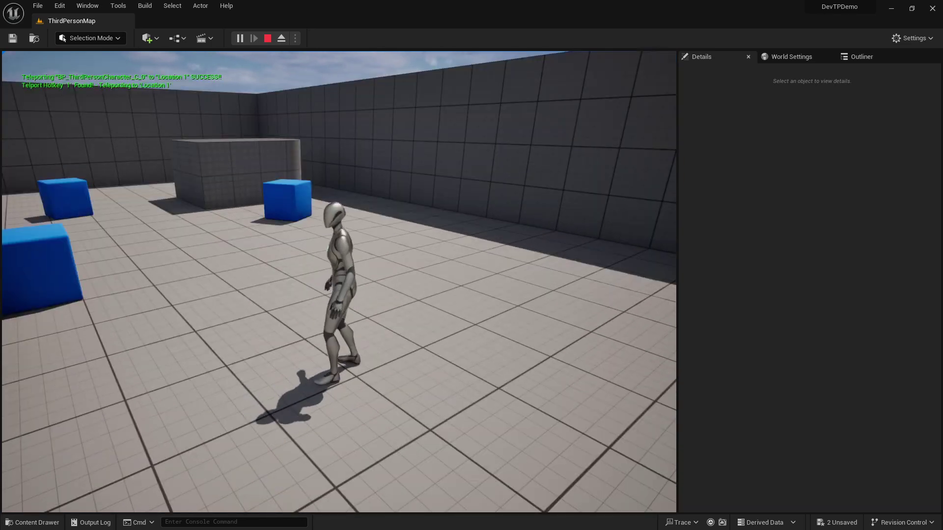
{"action": "key", "text": "w"}
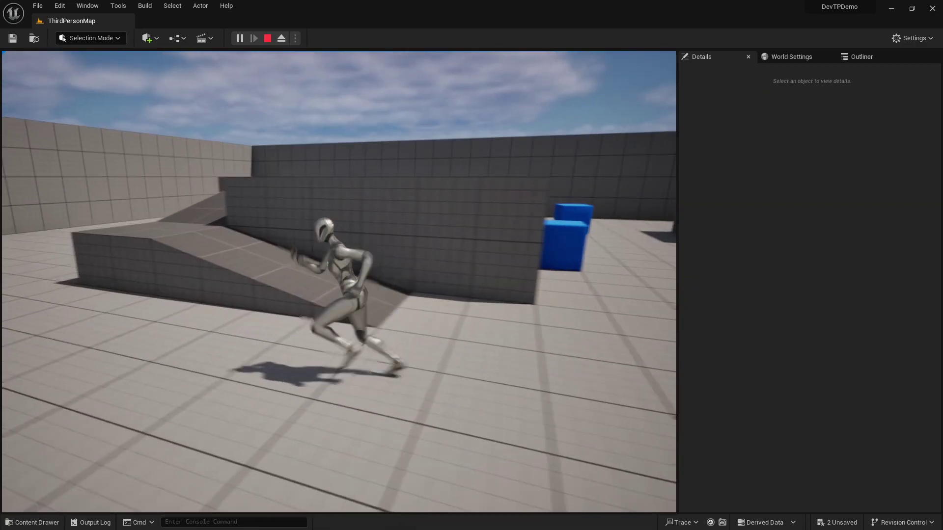
Run around the open floor, compare the camera direction when teleporting to Location 1 and Location 2 by hotkey, and end the session
{"action": "key", "text": "s"}
{"action": "key", "text": "d"}
{"action": "key", "text": "w"}
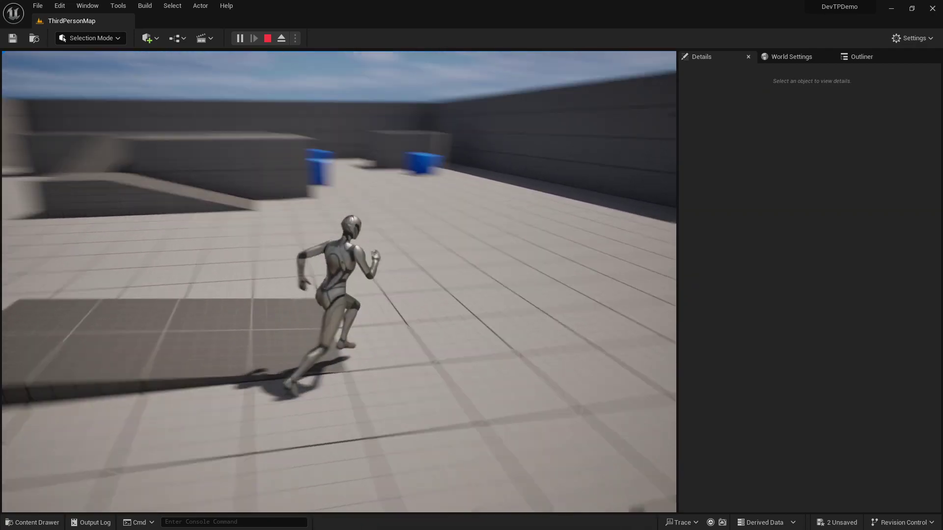
{"action": "key", "text": "s"}
{"action": "key", "text": "1"}
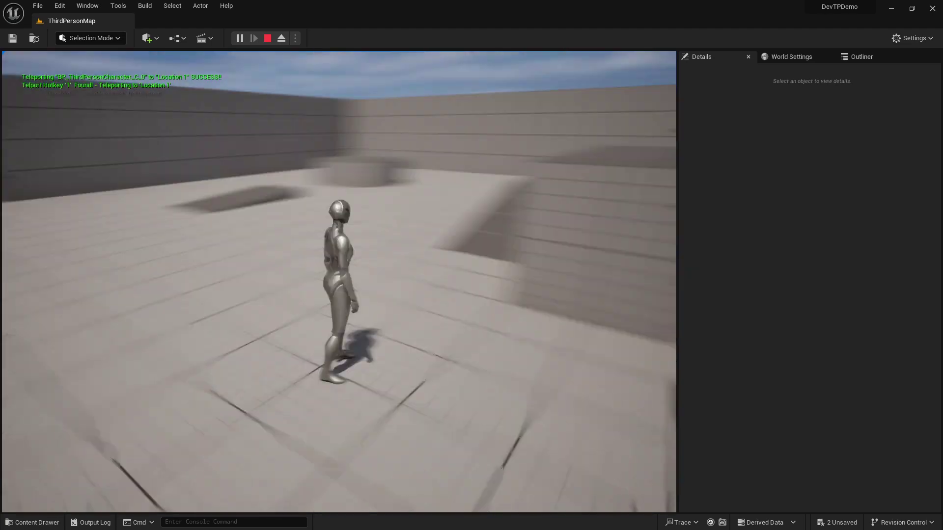
{"action": "key", "text": "2"}
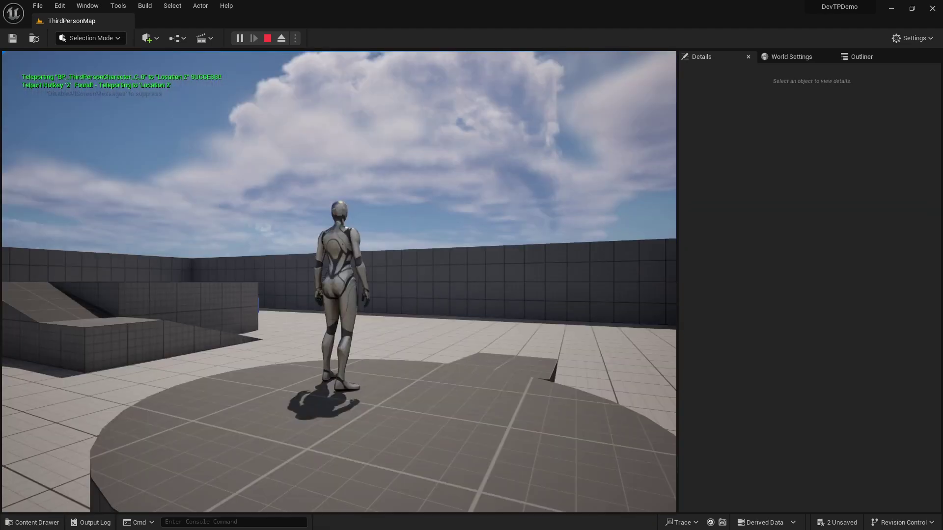
{"action": "key", "text": "w"}
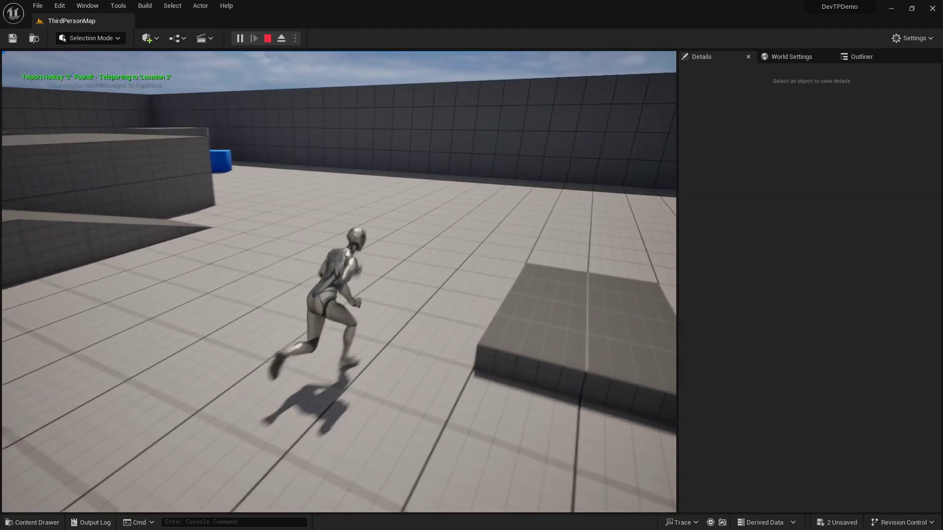
{"action": "key", "text": "Escape"}
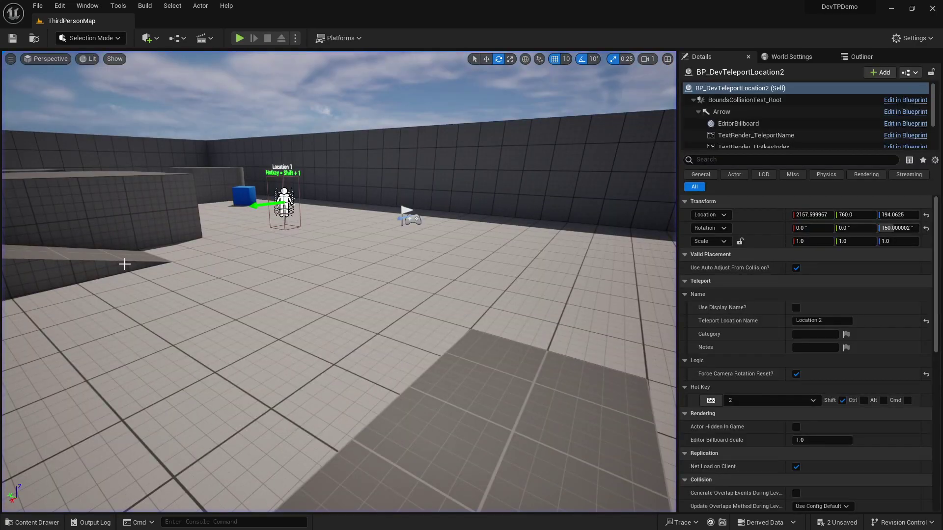
Focus on the Location 2 teleport actor and survey both teleport locations from above in the level
{"action": "key", "text": "f"}
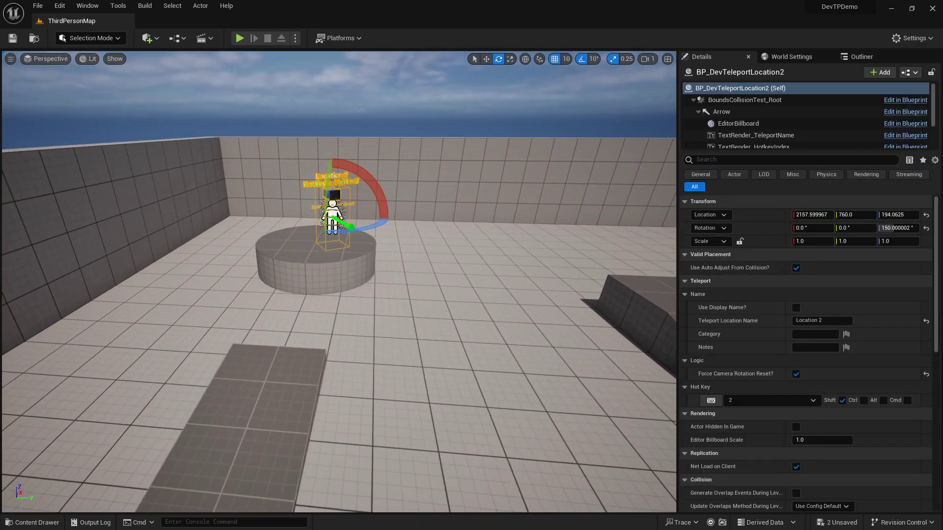
{"action": "right_click_drag", "start_coordinate": [339, 281], "coordinate": [343, 329]}
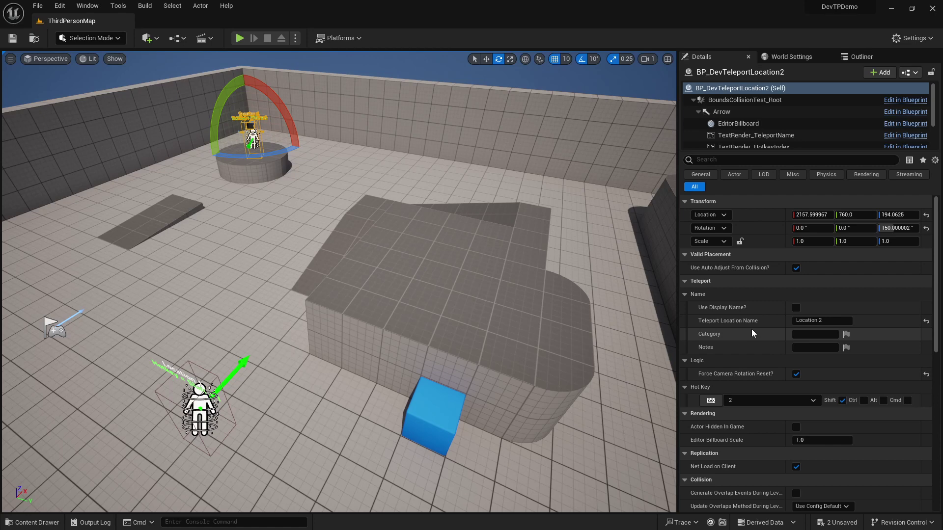
{"action": "right_click_drag", "start_coordinate": [592, 307], "coordinate": [550, 294]}
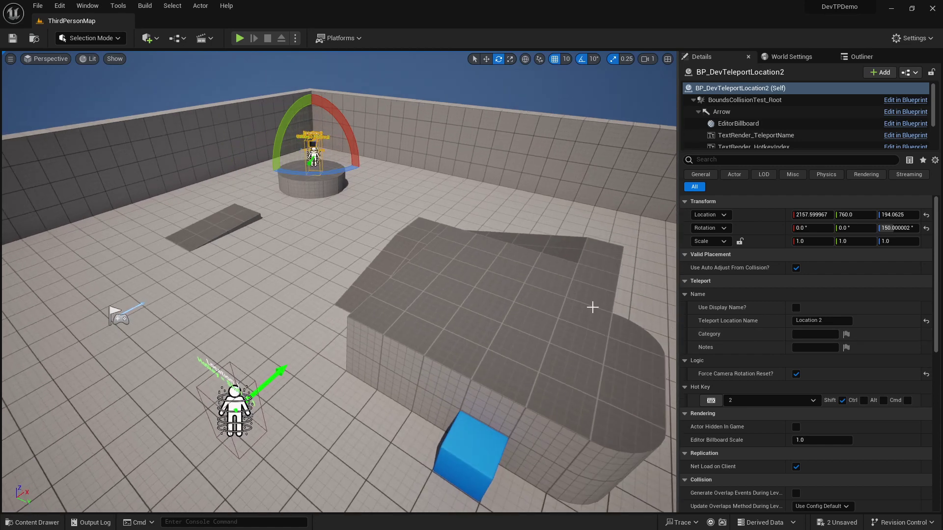